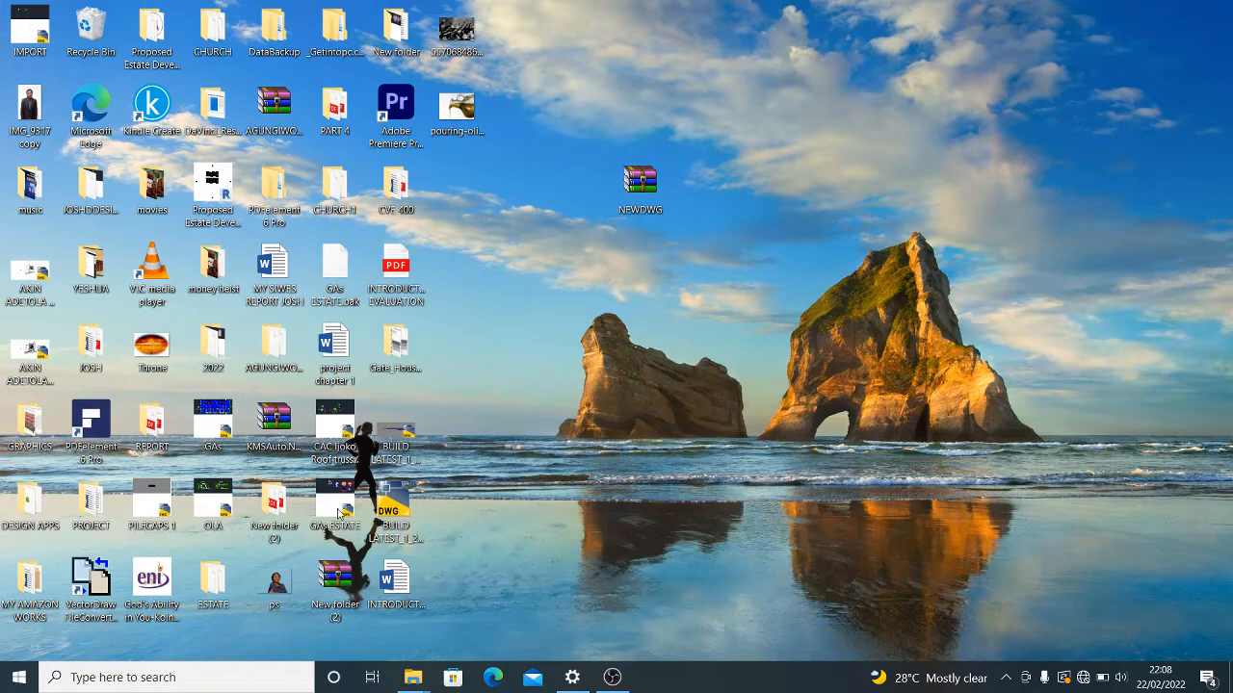
Launch ProtaStructure 2021 from the PROTA 2021 subfolder of the DESIGN APPS desktop folder.
double_click(46, 509)
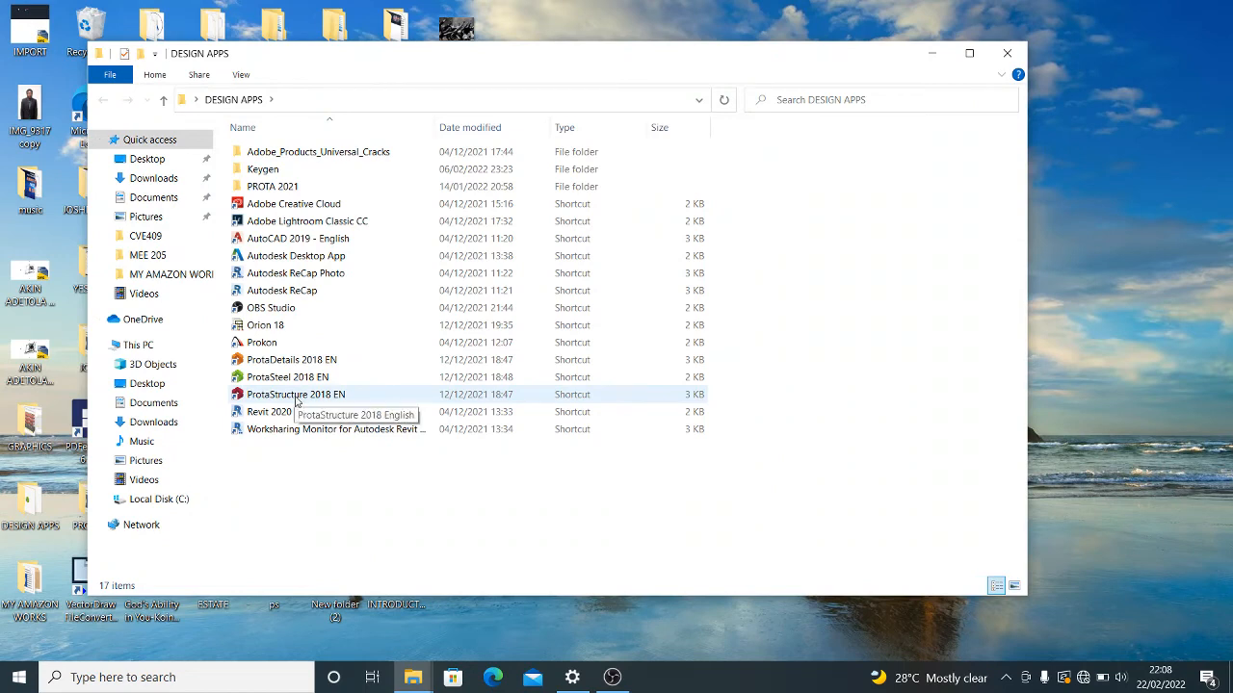
click(302, 403)
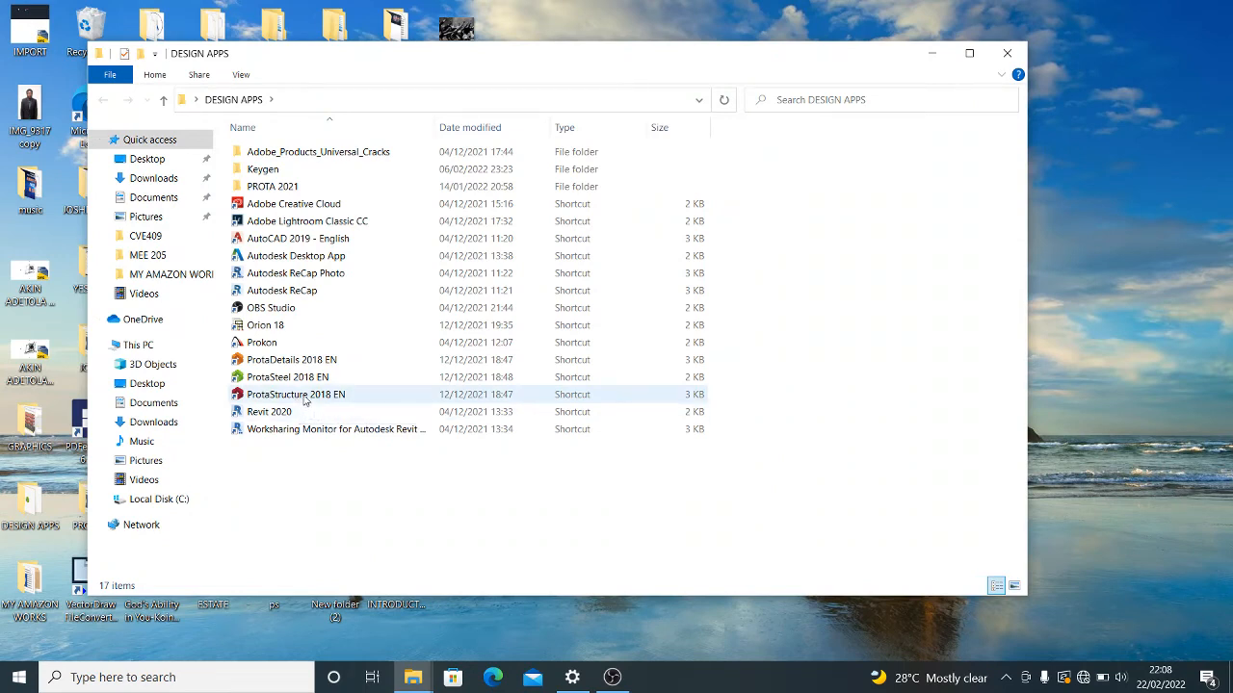
double_click(289, 188)
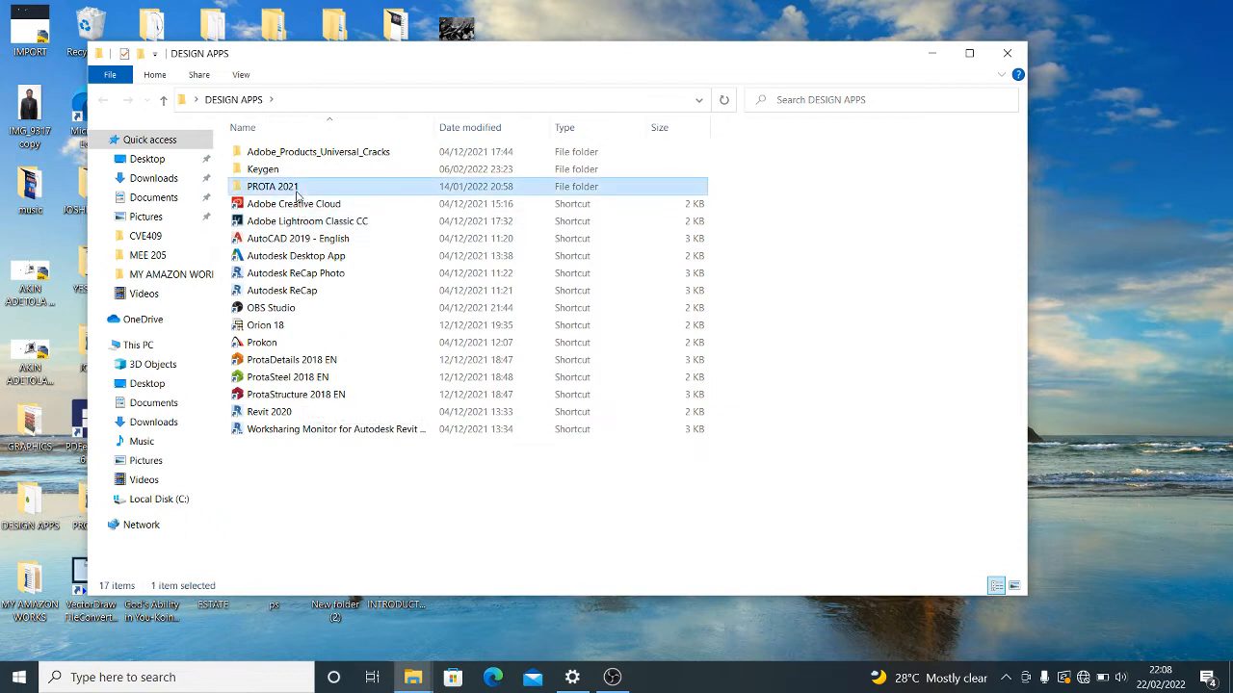
double_click(294, 192)
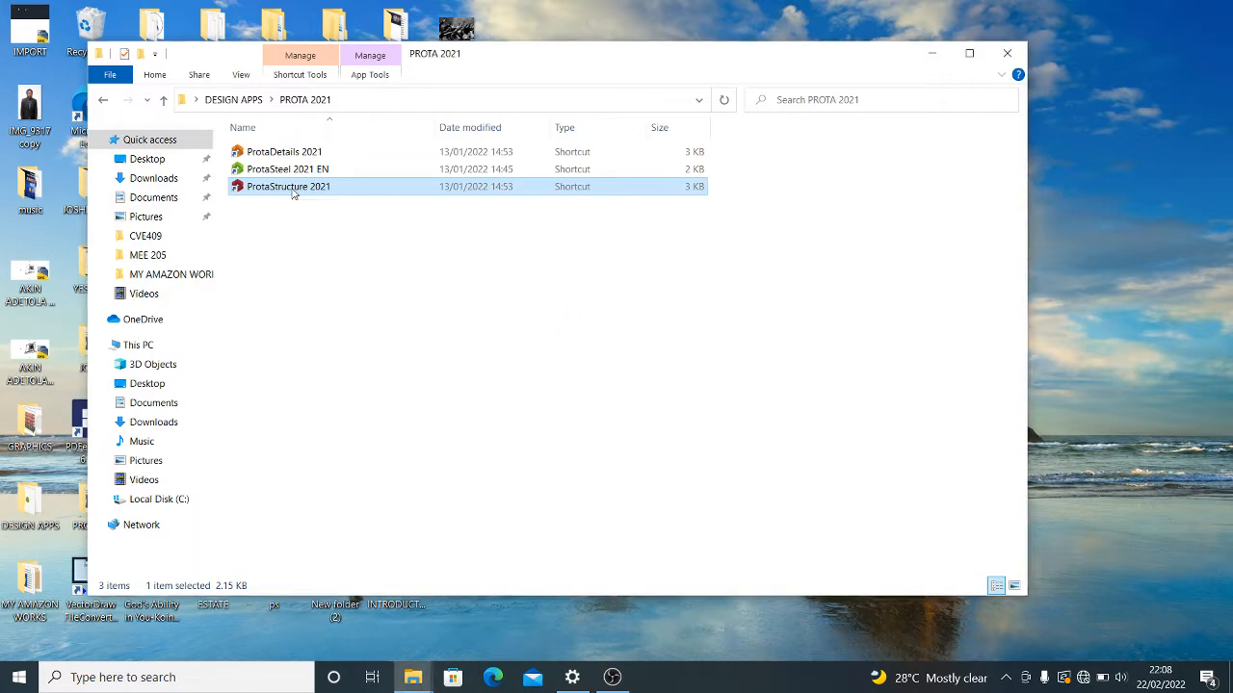
click(925, 54)
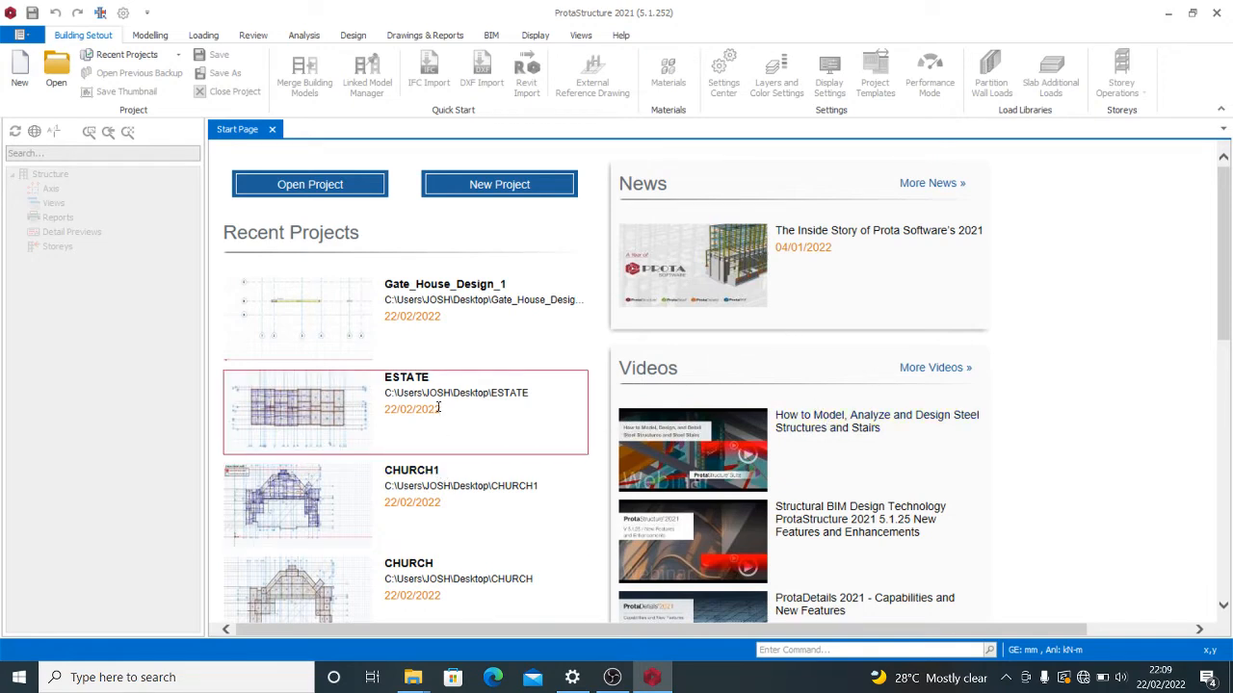
Open the recent ESTATE project and bring up the material settings of its building analysis for editing.
click(343, 404)
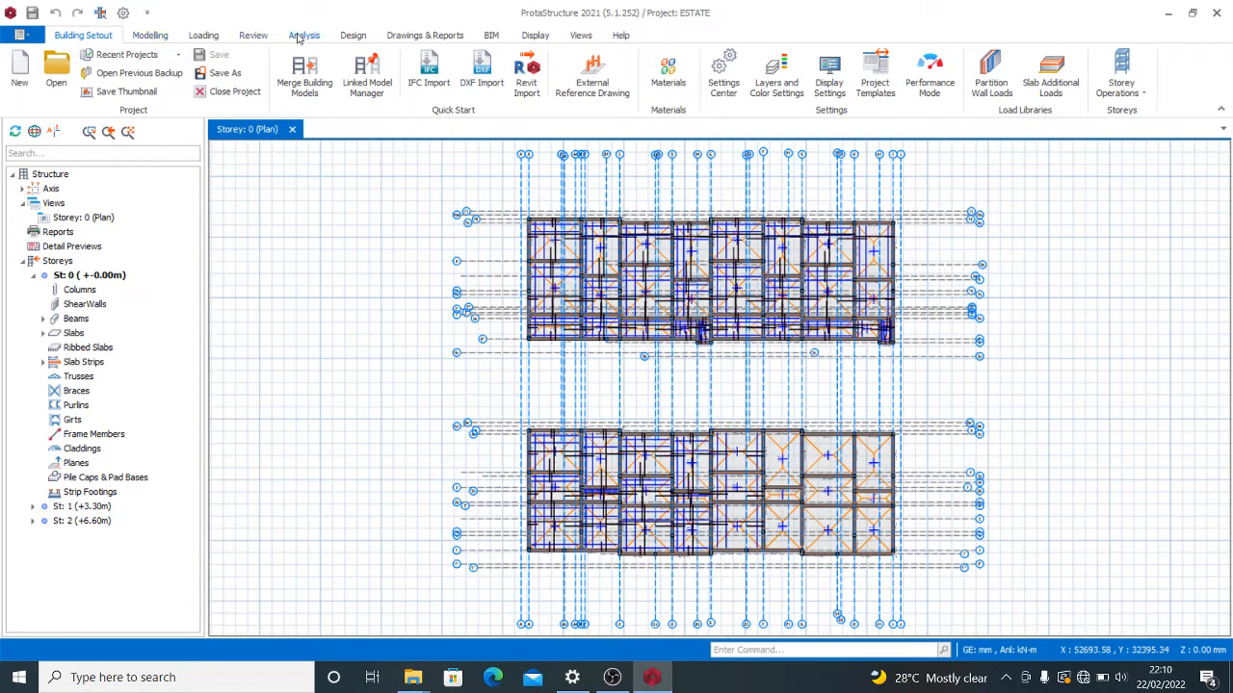
click(301, 35)
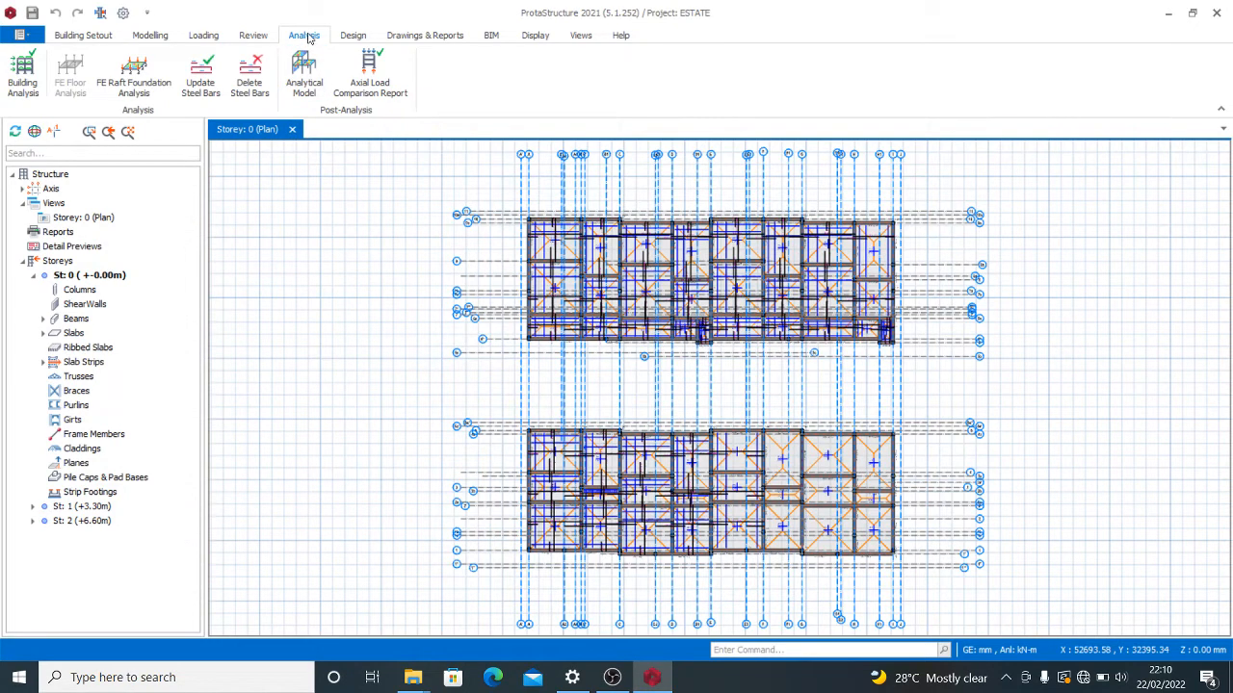
click(21, 82)
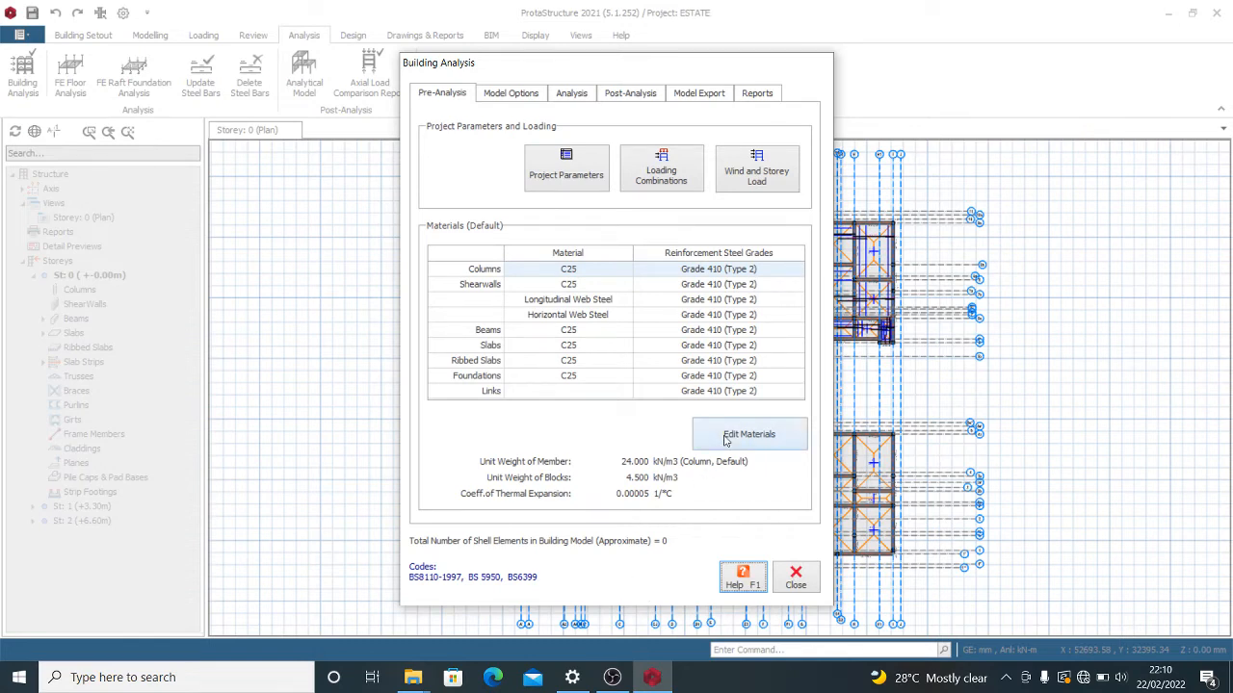
click(782, 441)
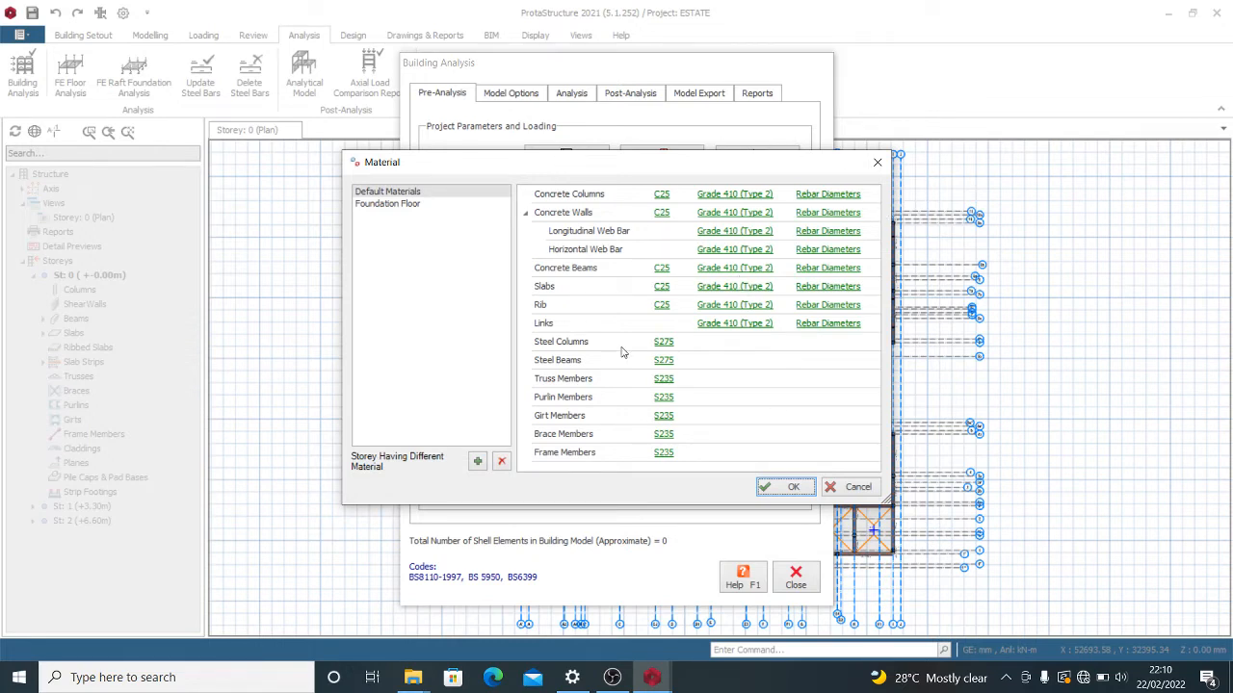
Compare the available concrete grades and assign C16/20 to the default concrete columns.
click(663, 196)
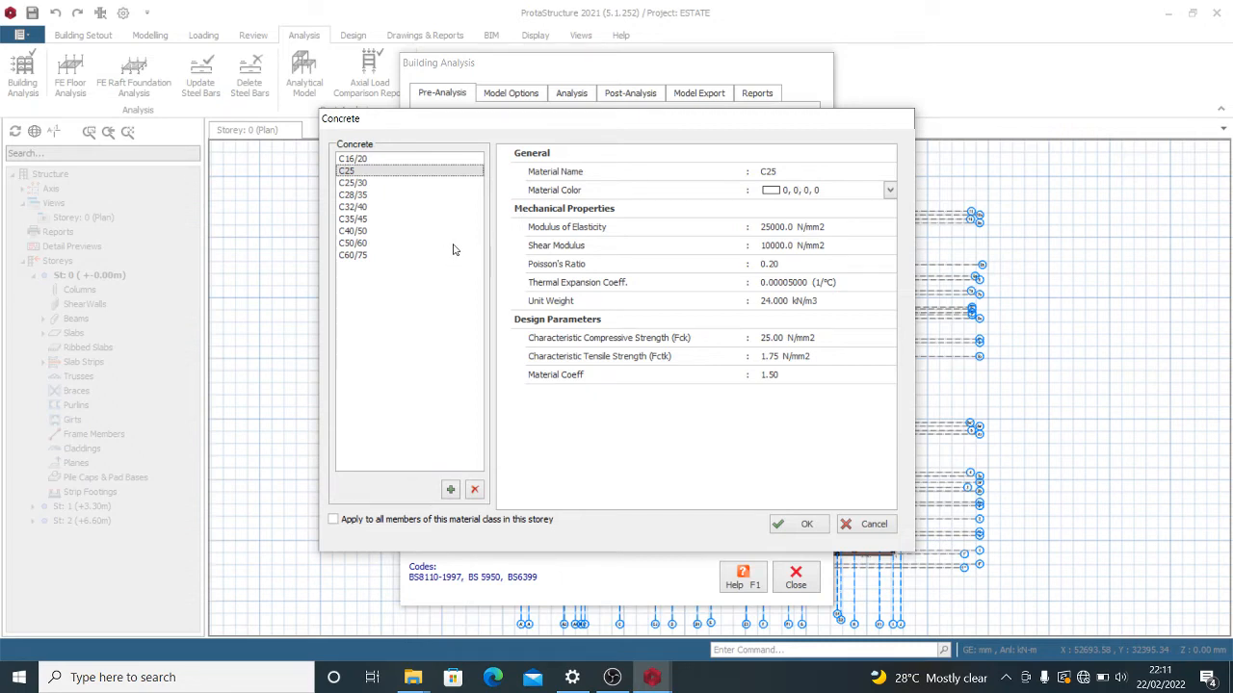
click(384, 161)
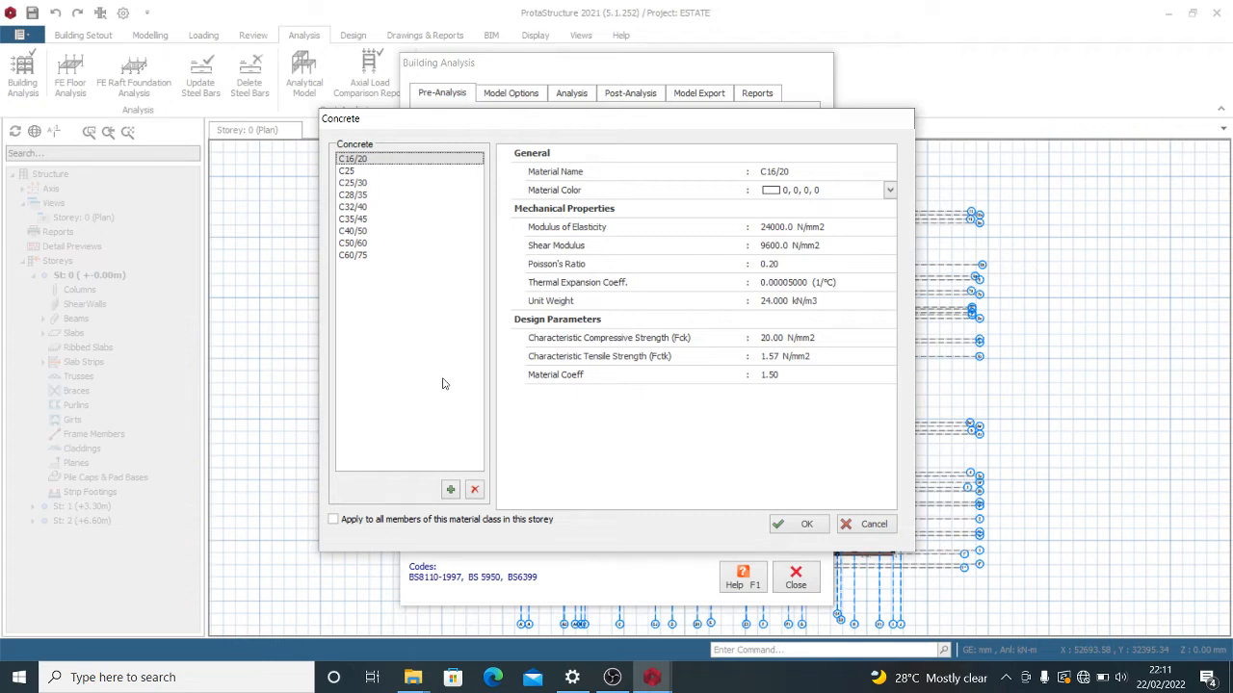
click(358, 197)
click(366, 208)
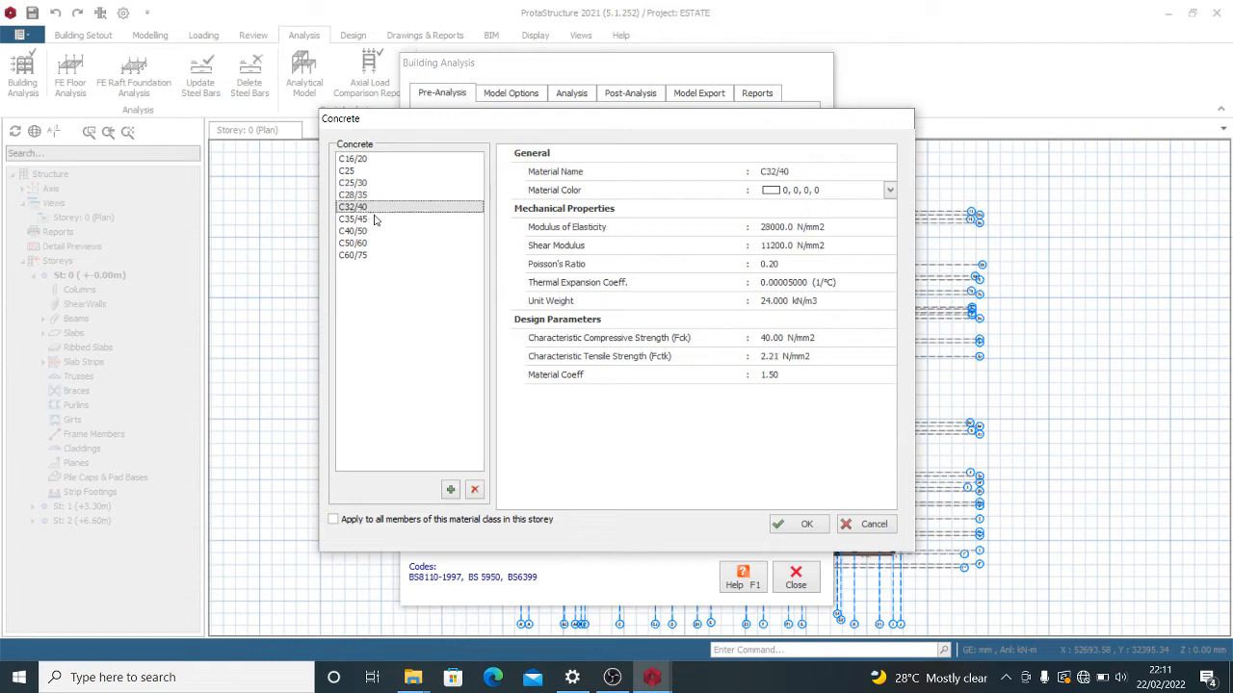
click(366, 220)
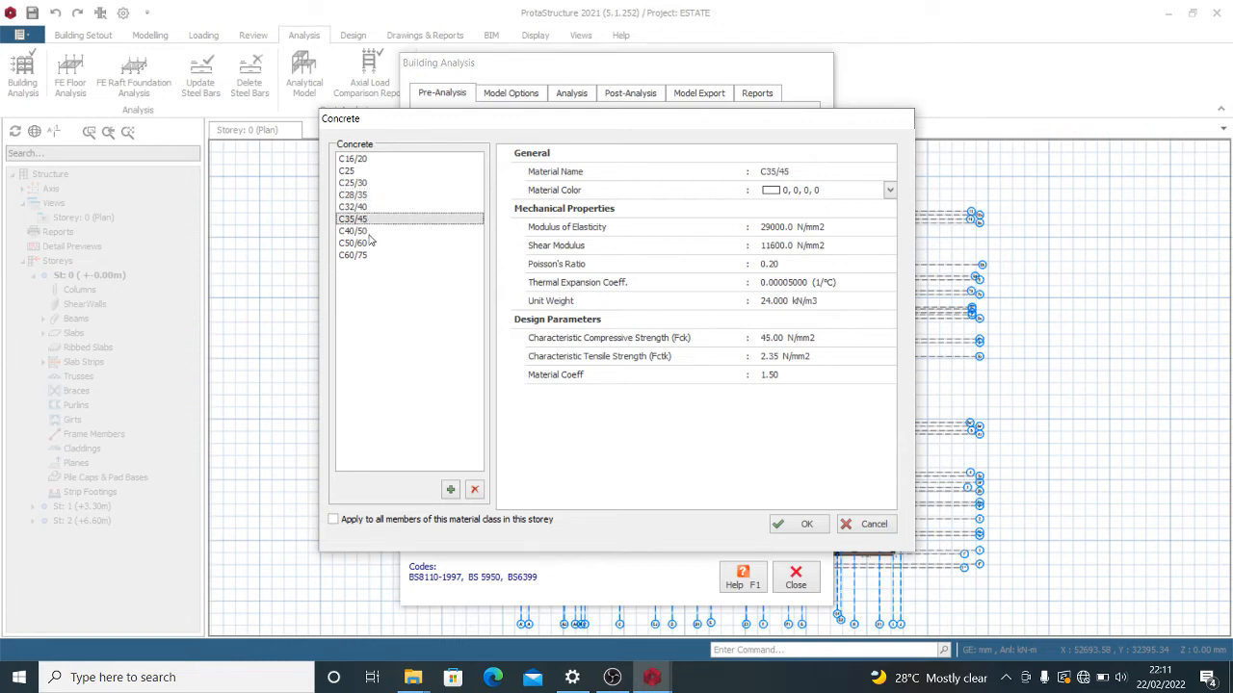
click(370, 233)
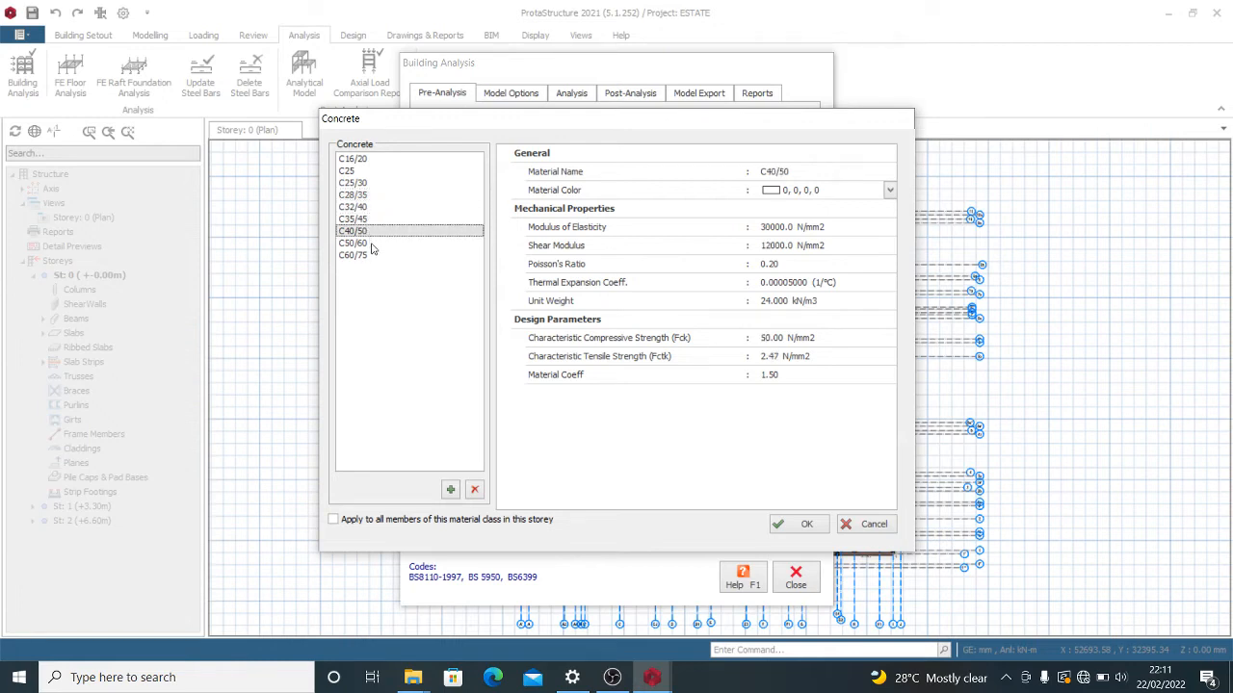
click(371, 246)
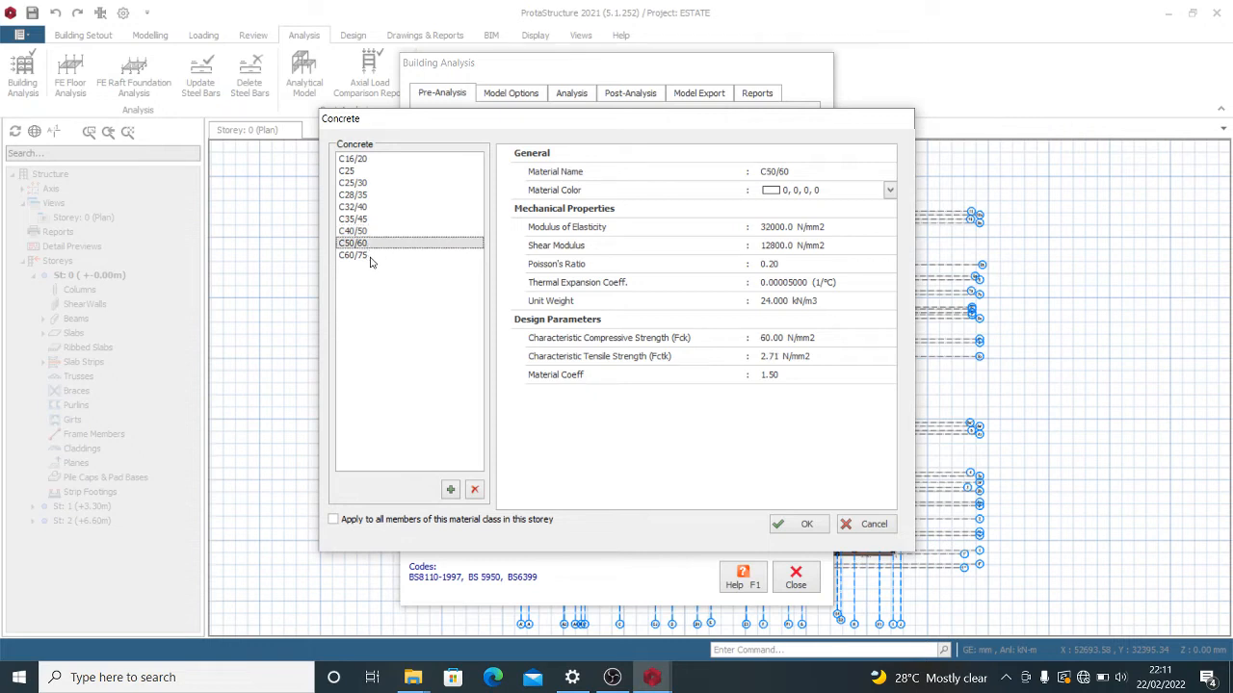
click(372, 256)
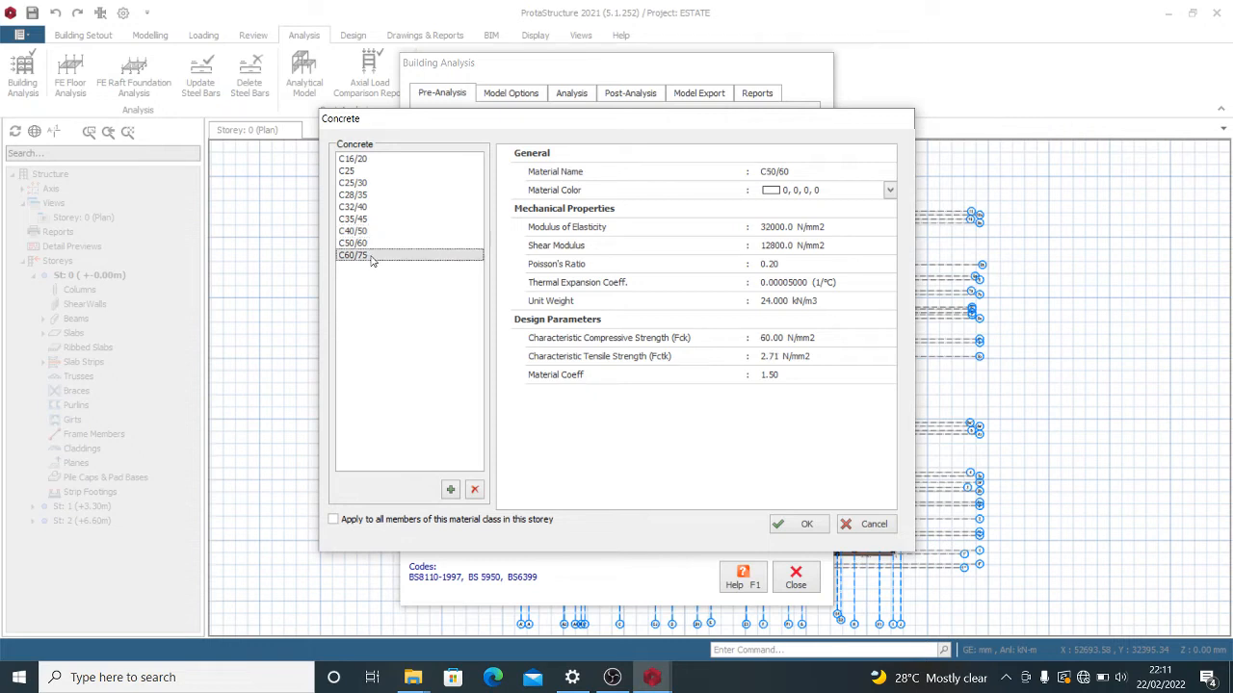
click(383, 160)
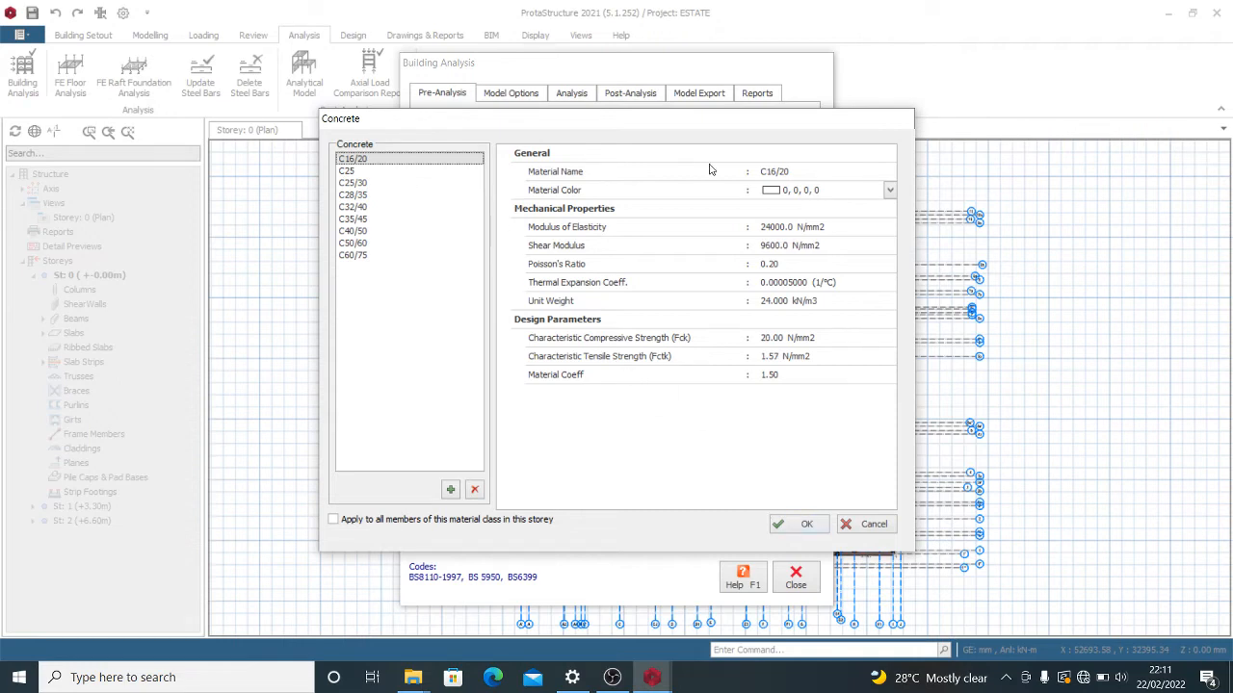
click(807, 525)
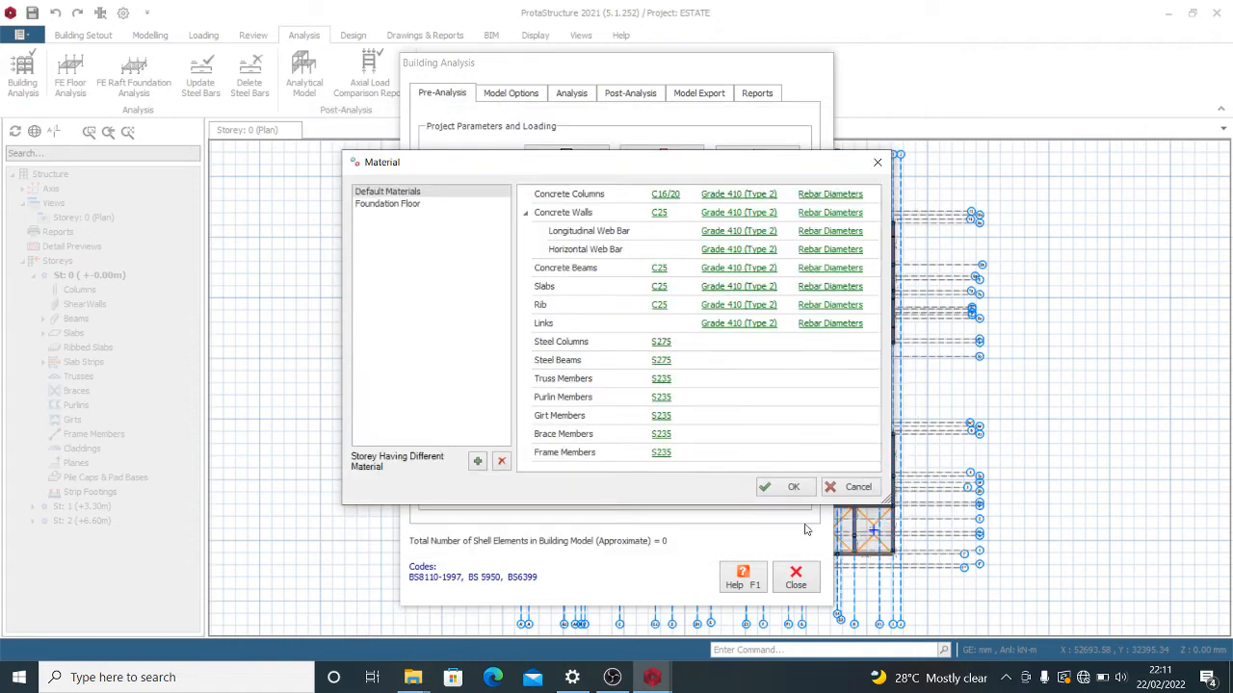
Set the default concrete grade to C25/30, starting from the columns, and apply it to all members of this material class in the storey.
click(677, 199)
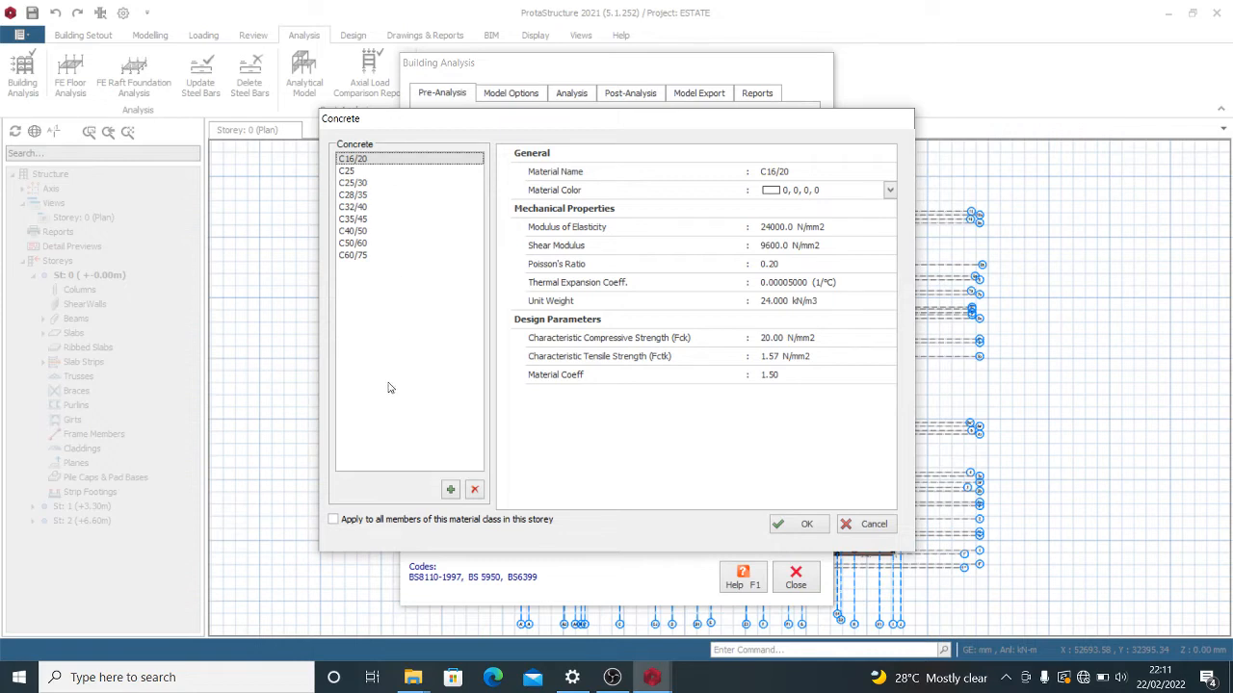
click(871, 525)
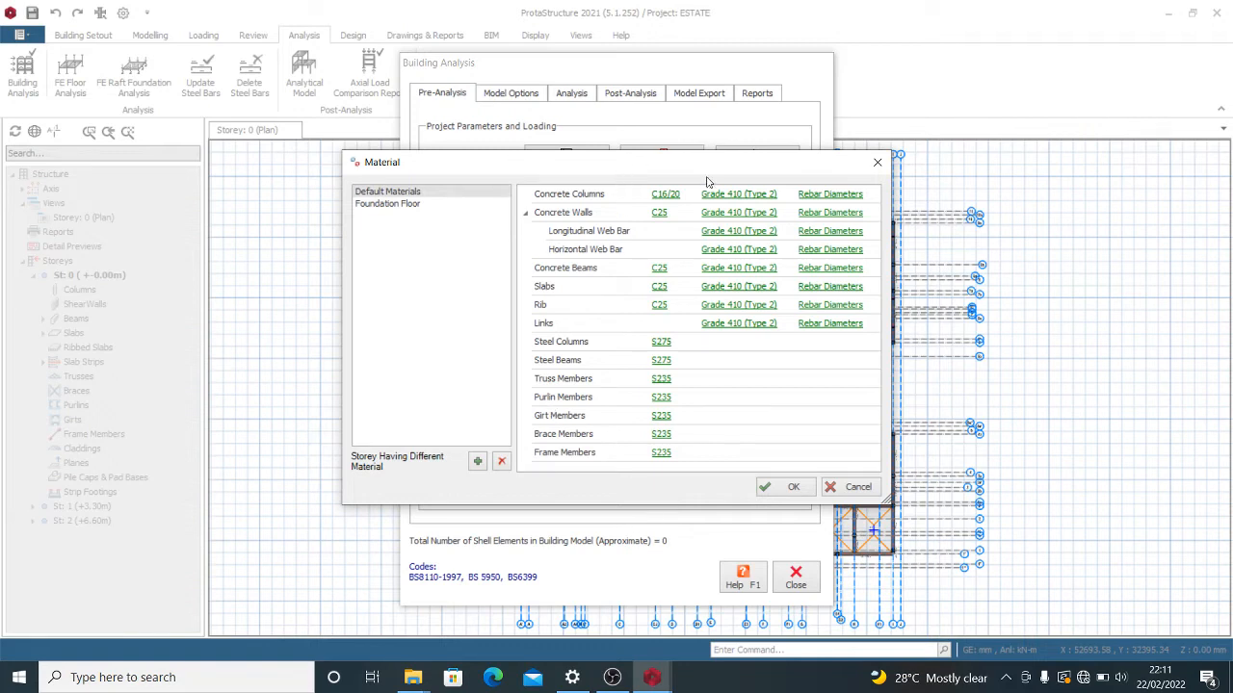
click(665, 195)
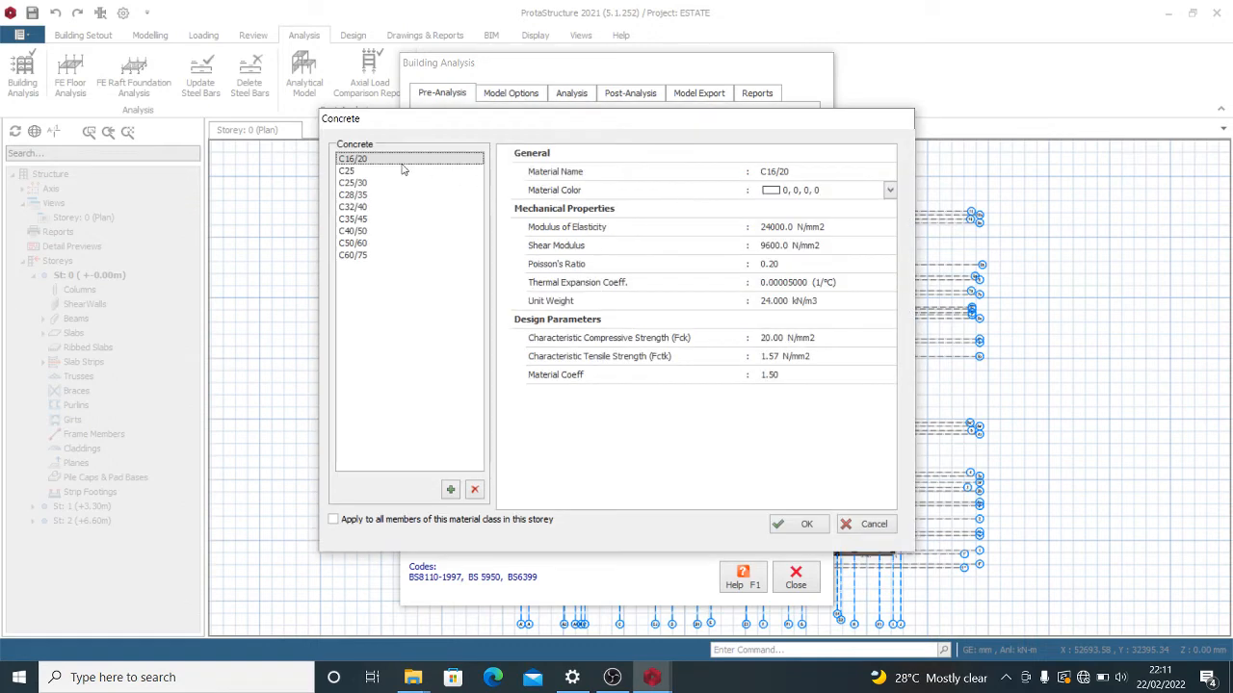
click(358, 185)
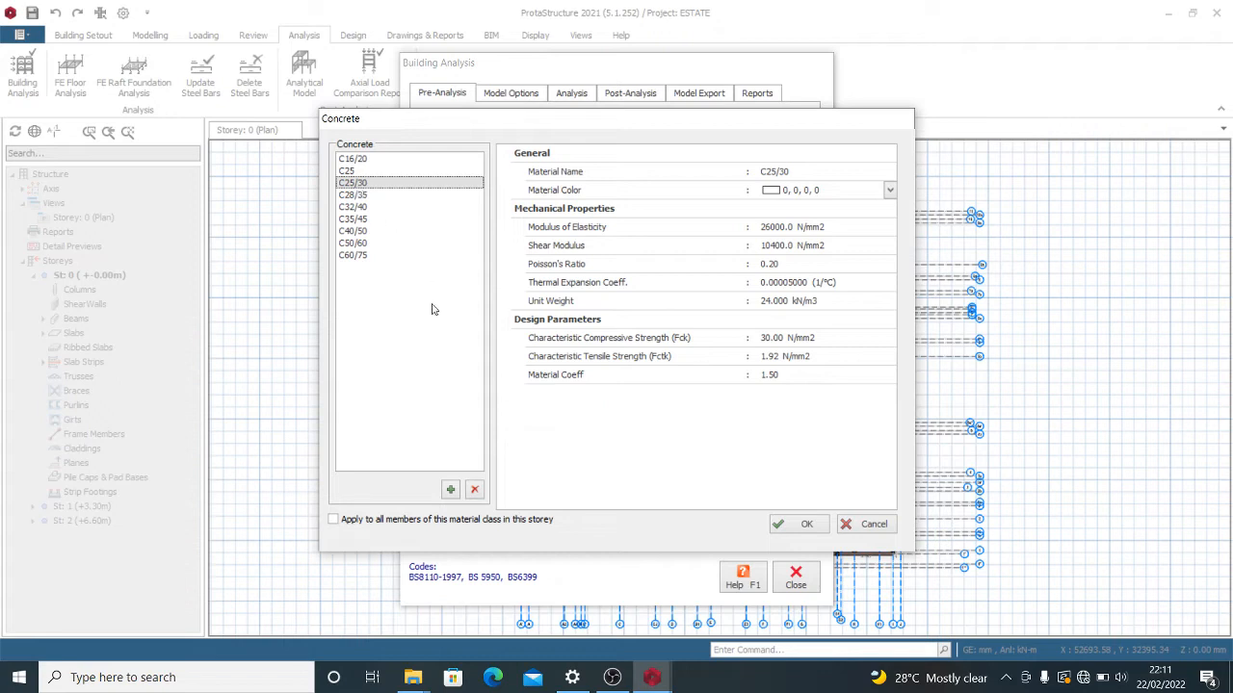
click(384, 521)
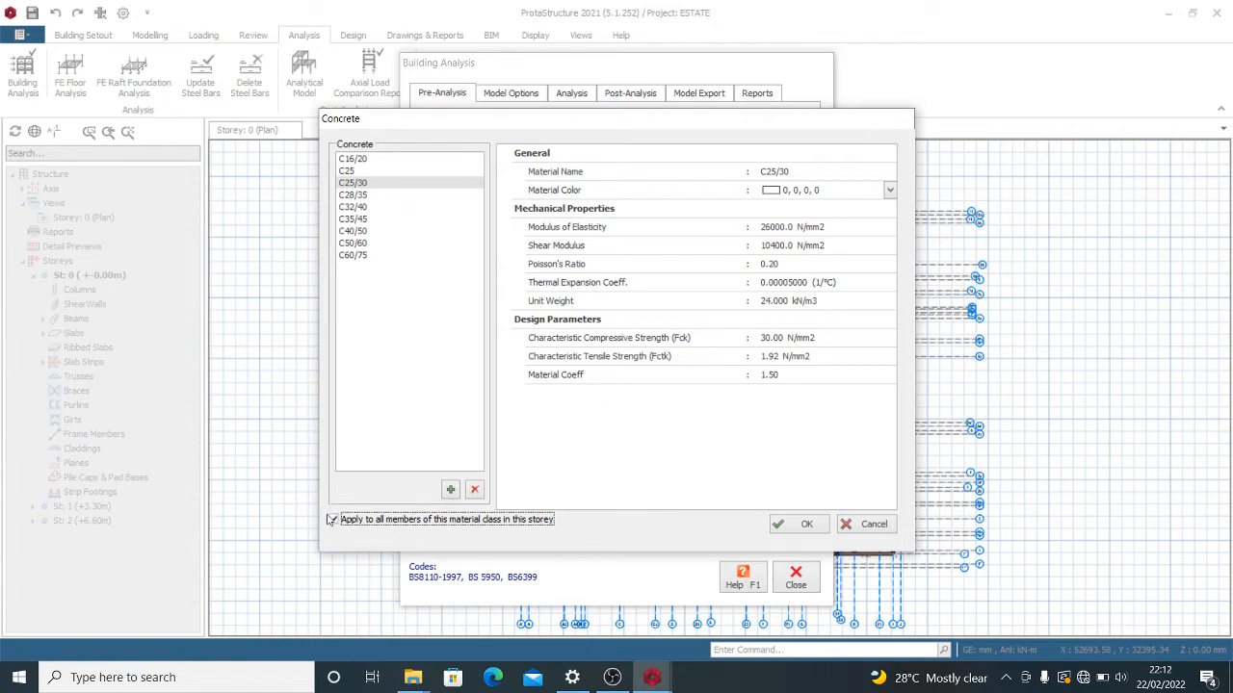
click(785, 529)
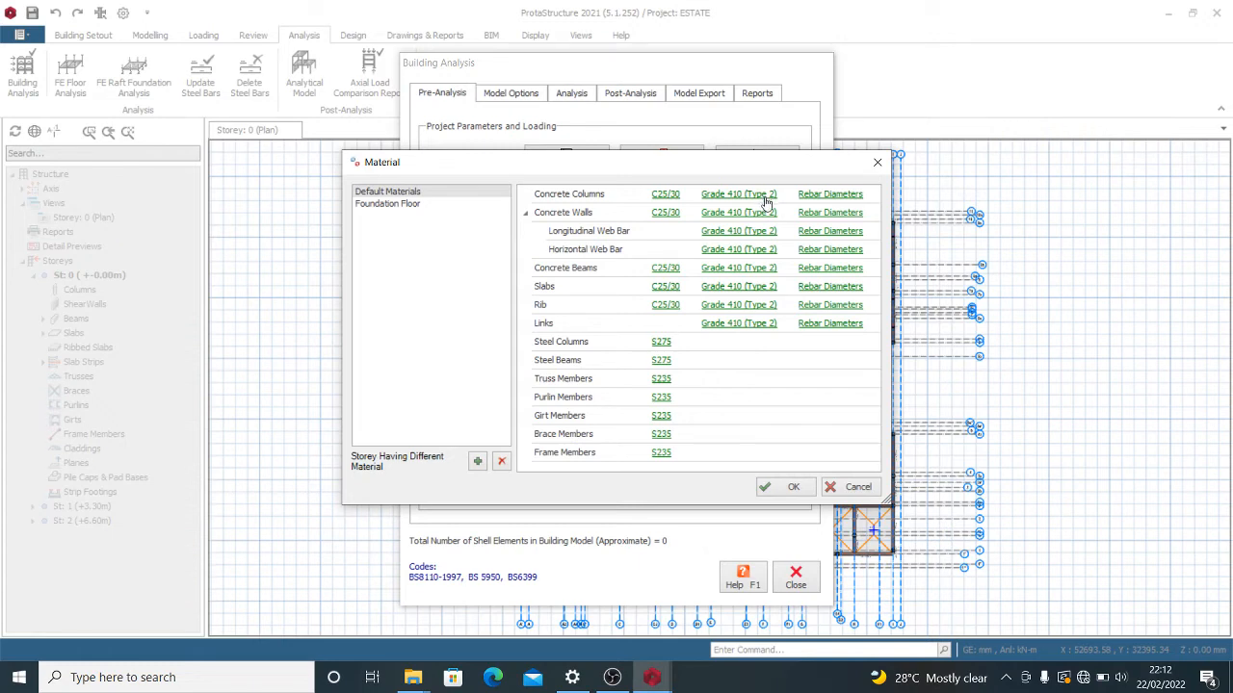
Set the default reinforcement steel to Grade 460 (Type 2) and apply it to all members of this material class in the storey.
click(753, 195)
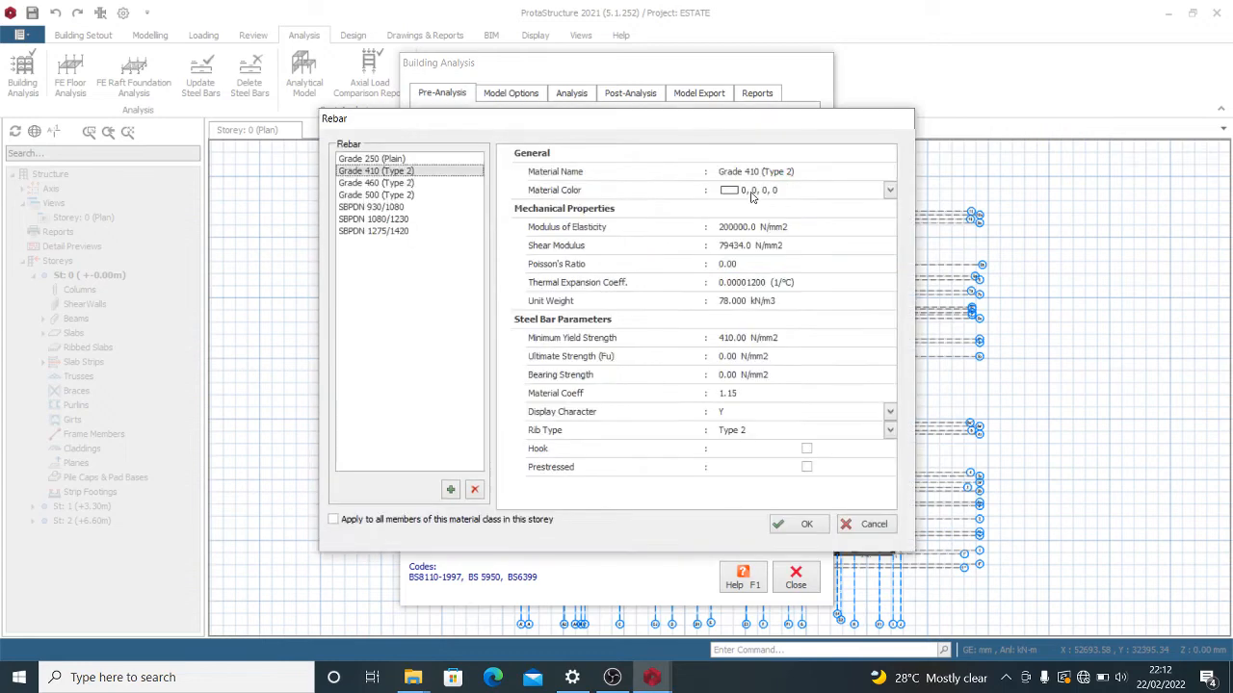
click(408, 160)
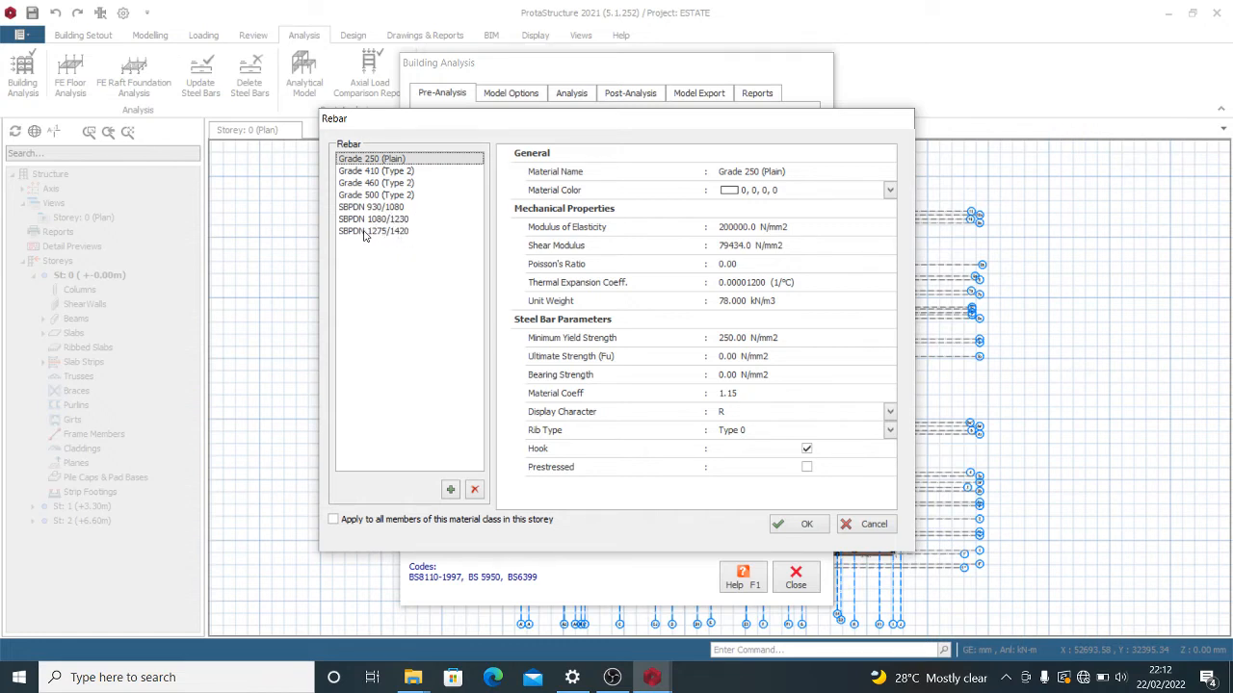
click(410, 185)
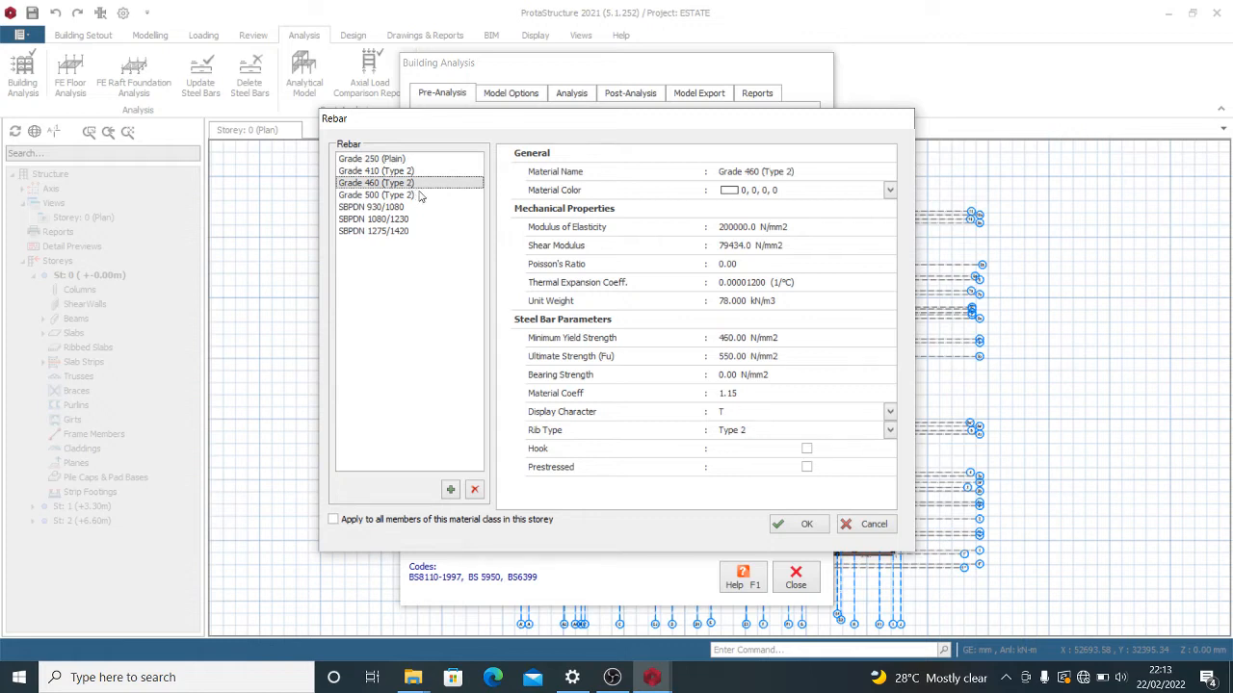
click(378, 519)
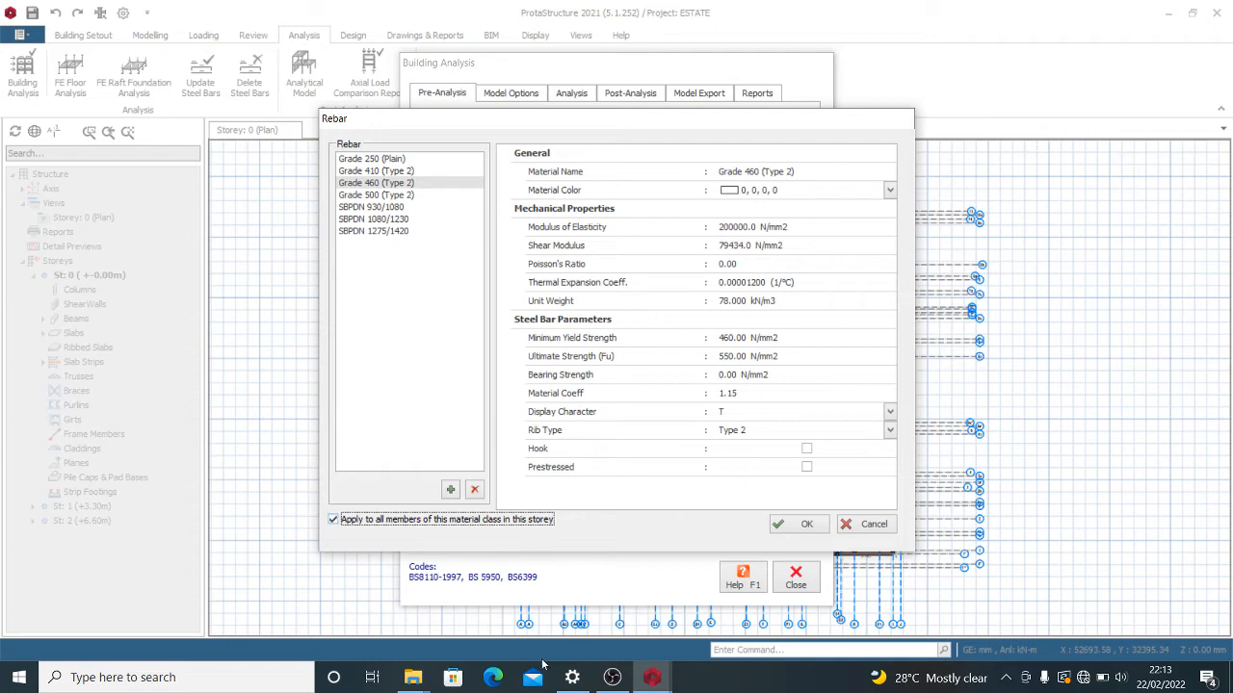
click(792, 525)
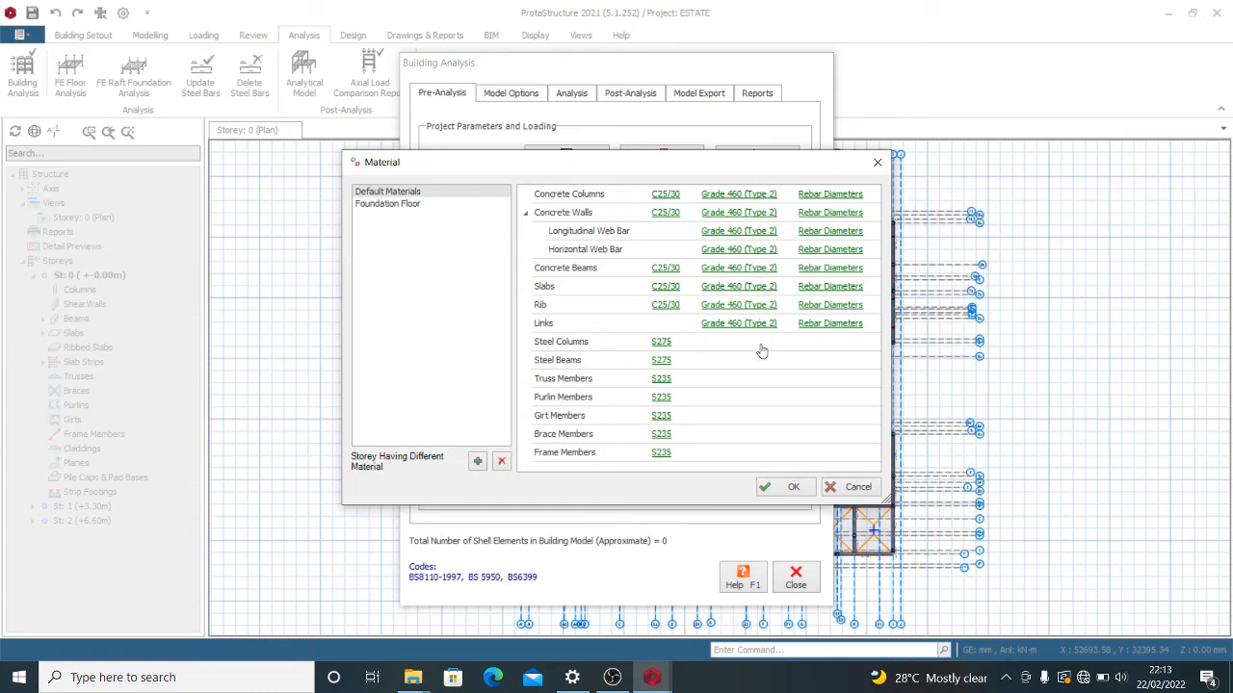
Review the rebar table of the default concrete columns and restrict the bars in use to T16, T20 and T25.
click(852, 193)
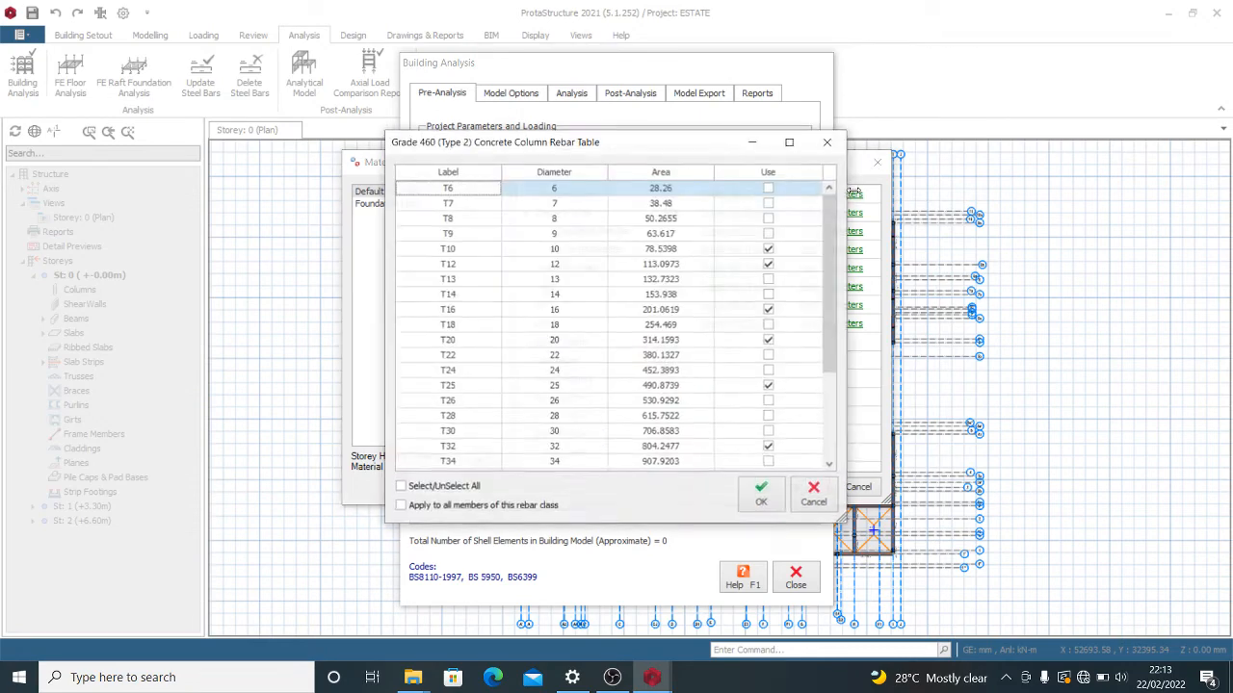
click(827, 142)
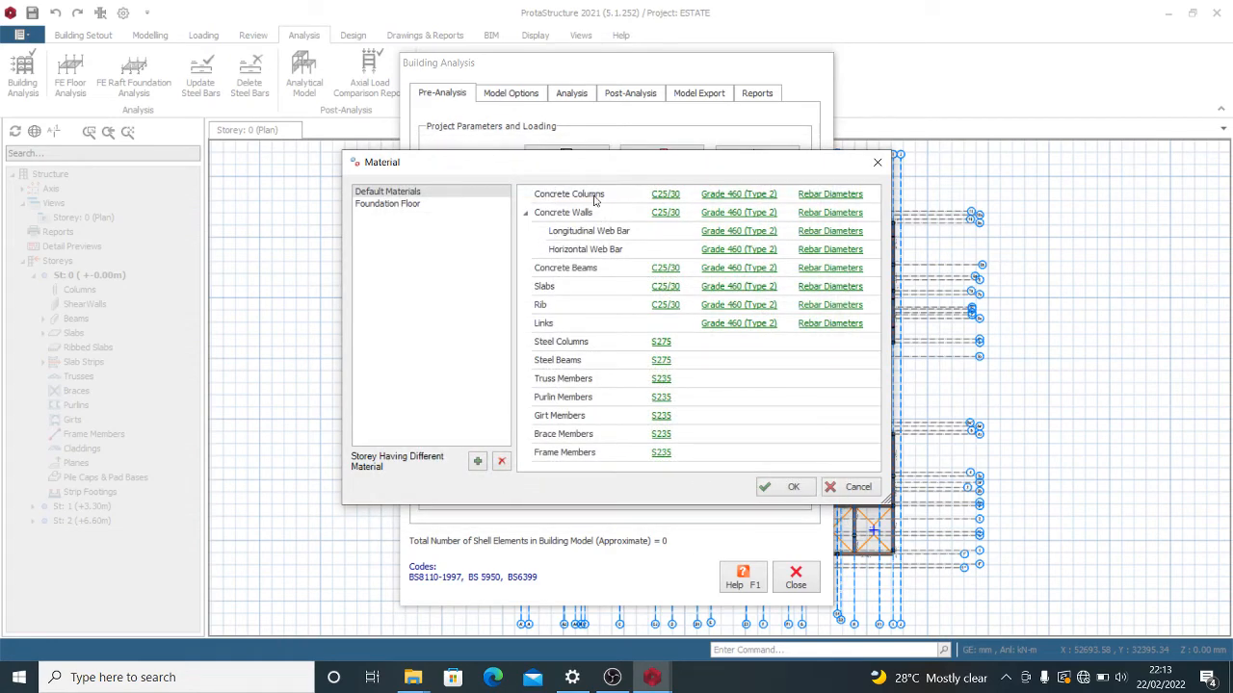
click(811, 196)
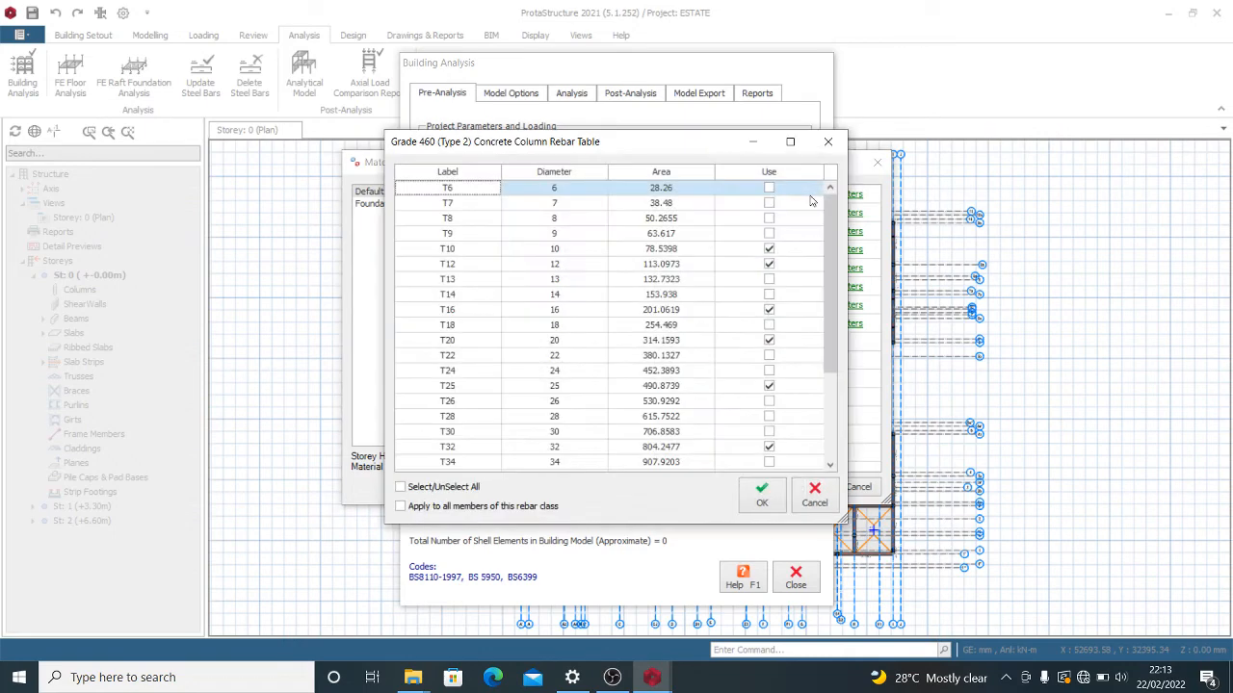
scroll(617, 298, down, 2)
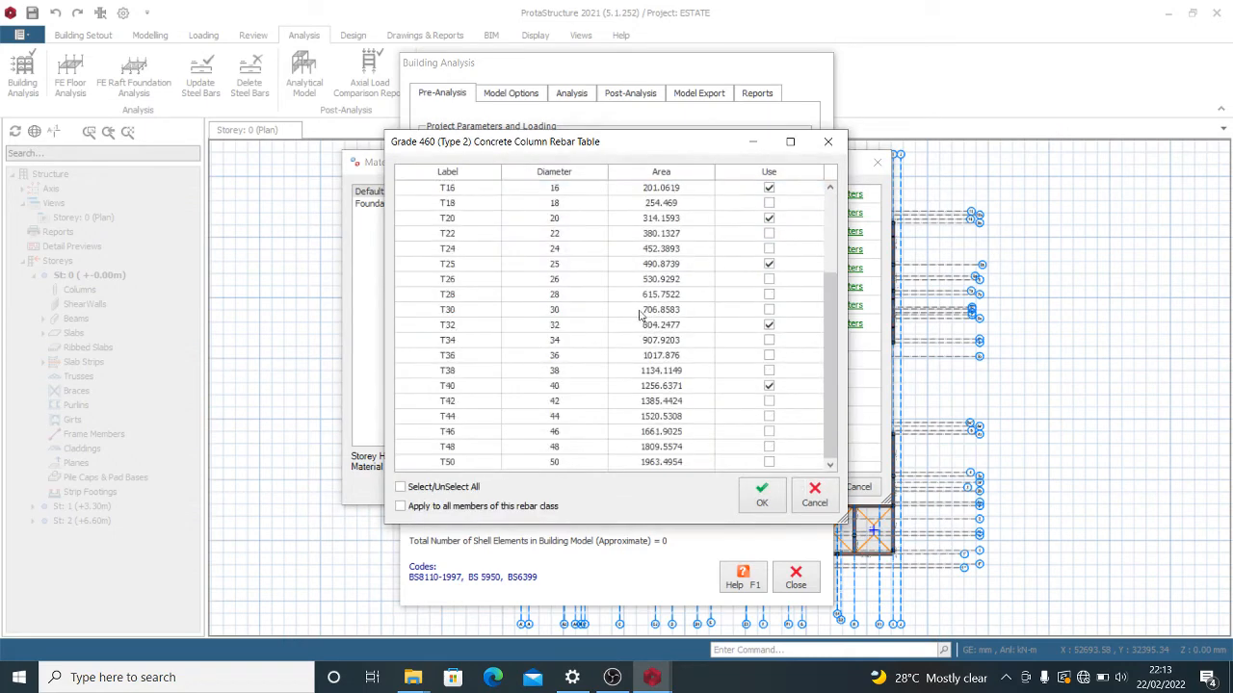
scroll(641, 315, up, 2)
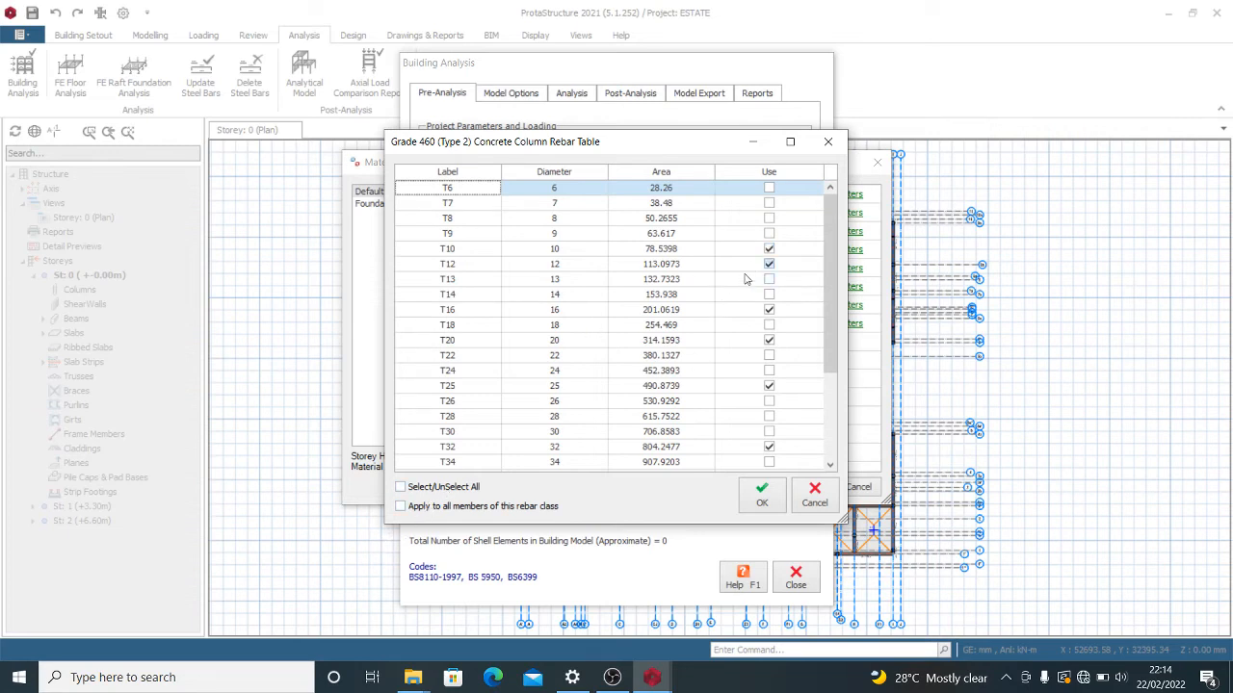
scroll(784, 321, down, 4)
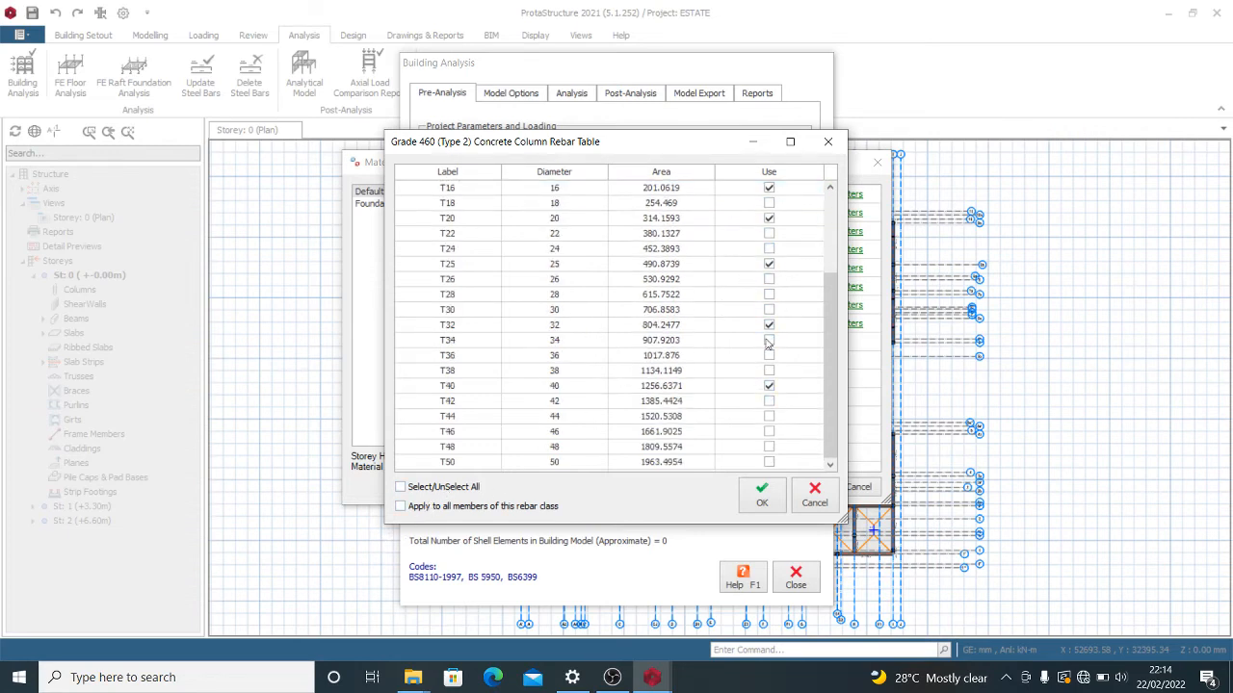
scroll(776, 337, up, 4)
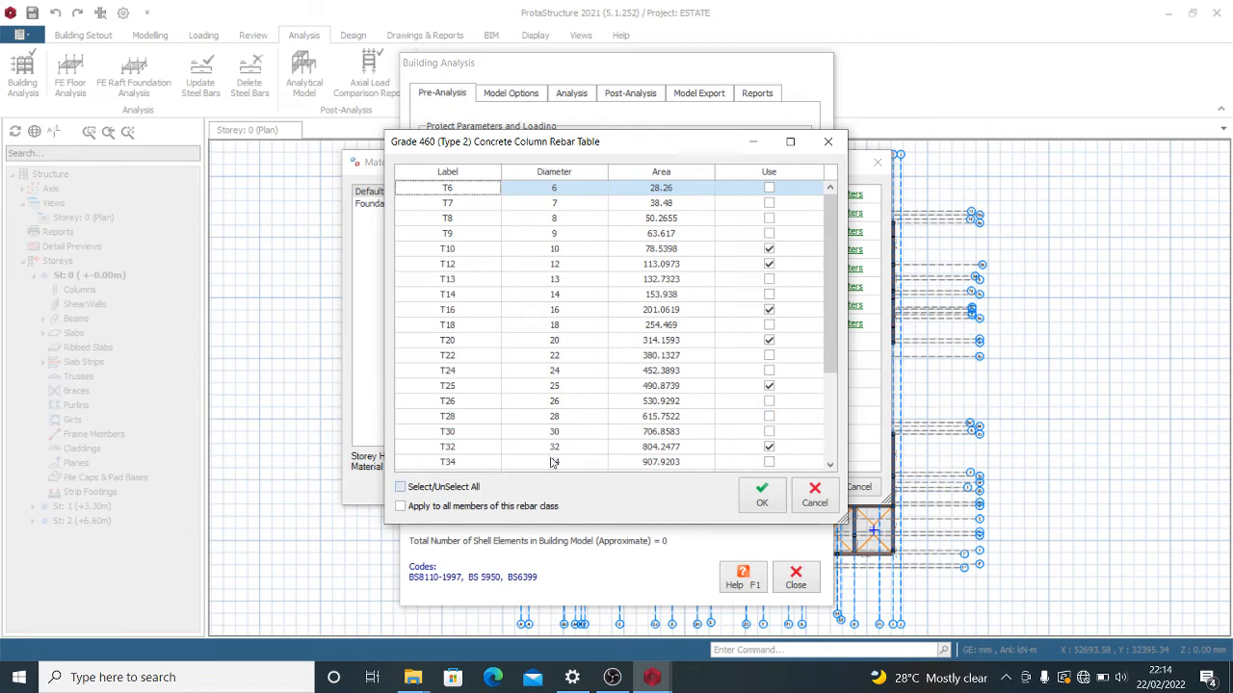
click(465, 493)
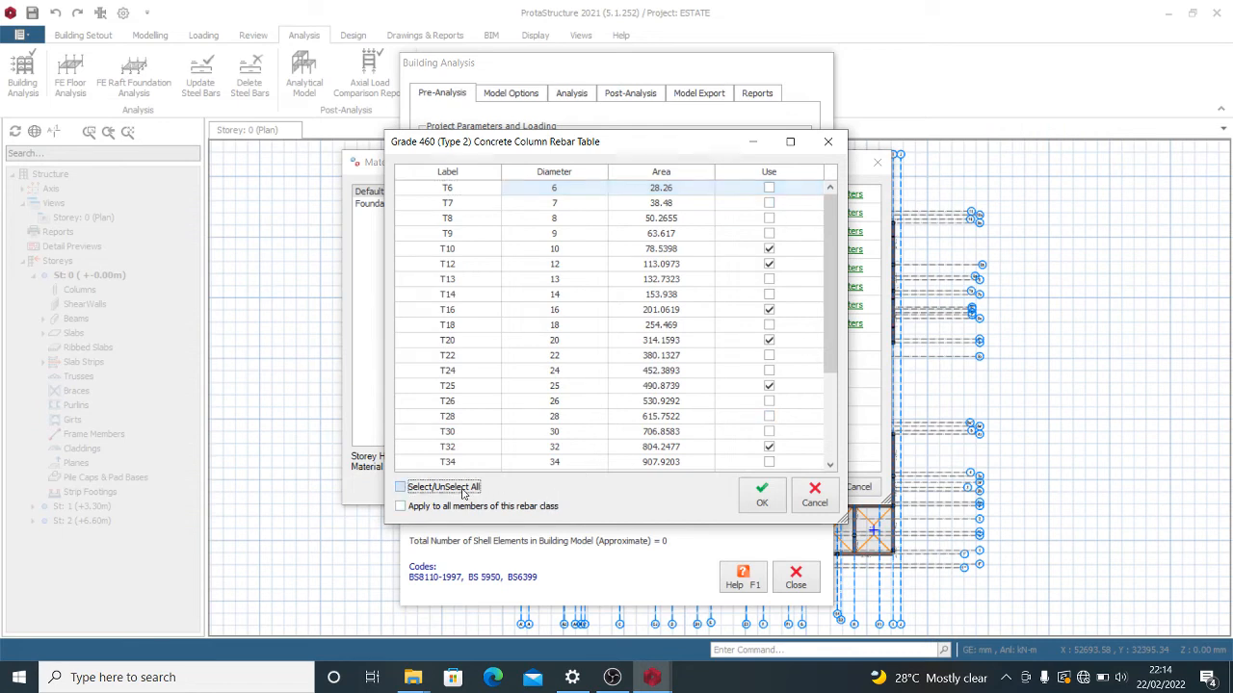
click(466, 492)
click(786, 315)
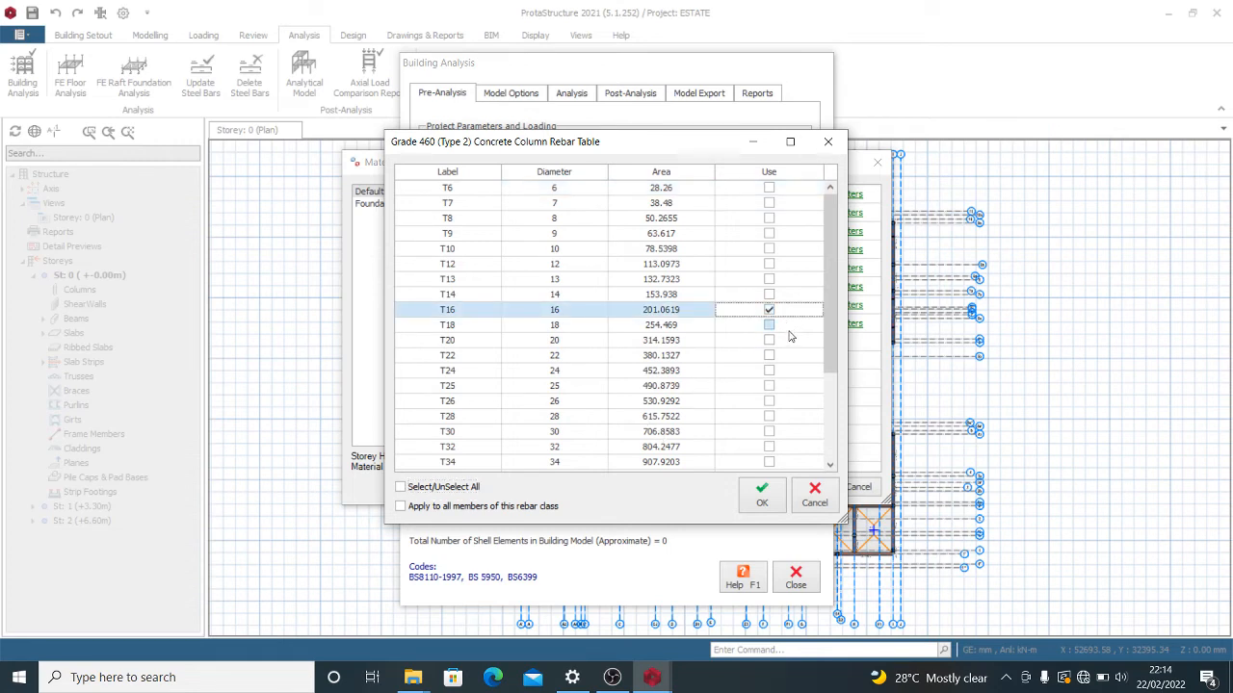
click(788, 345)
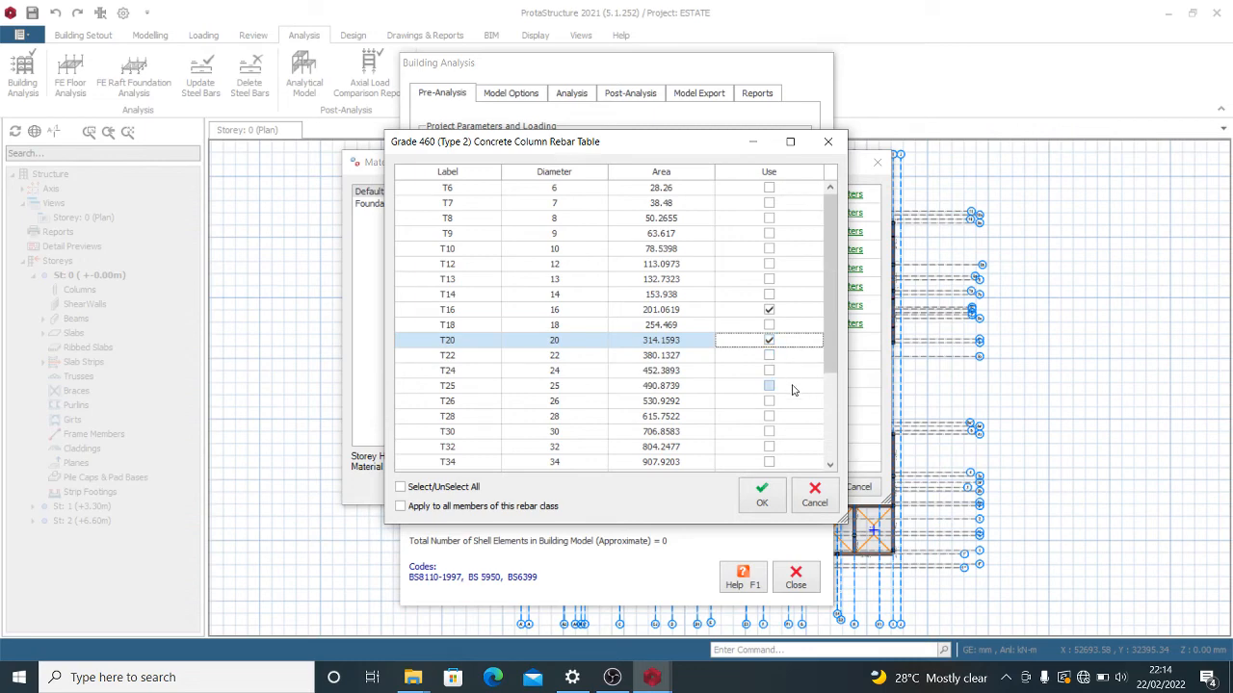
click(793, 389)
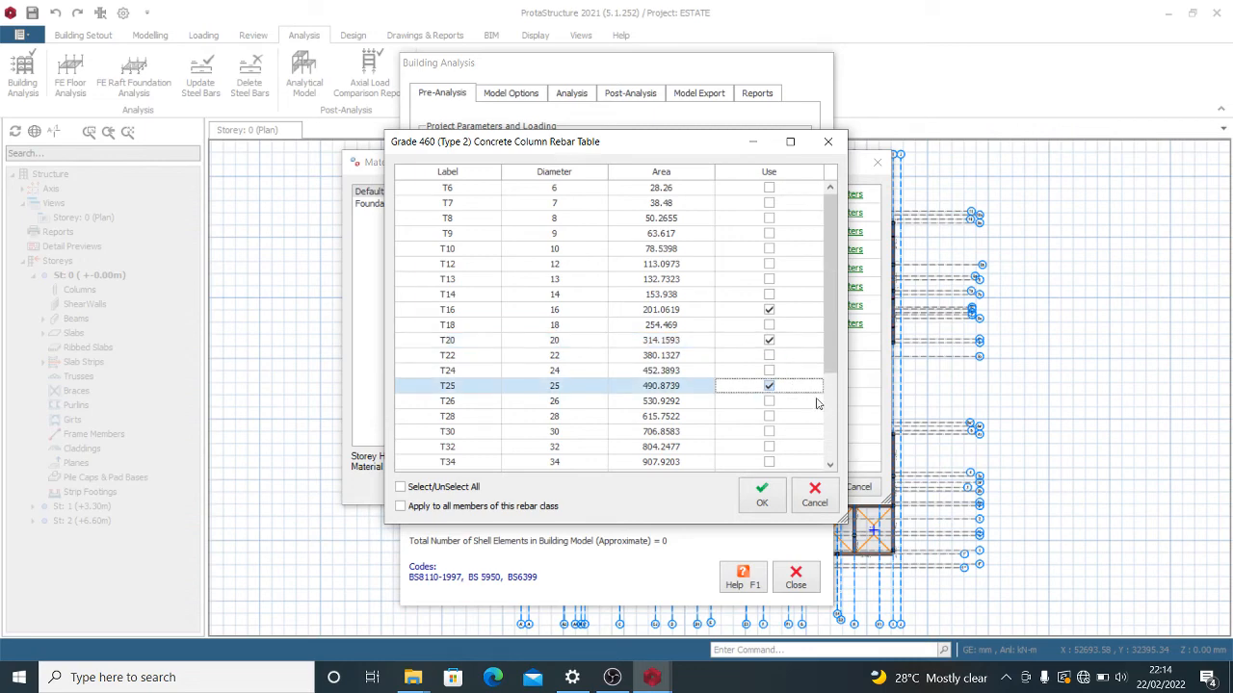
click(763, 494)
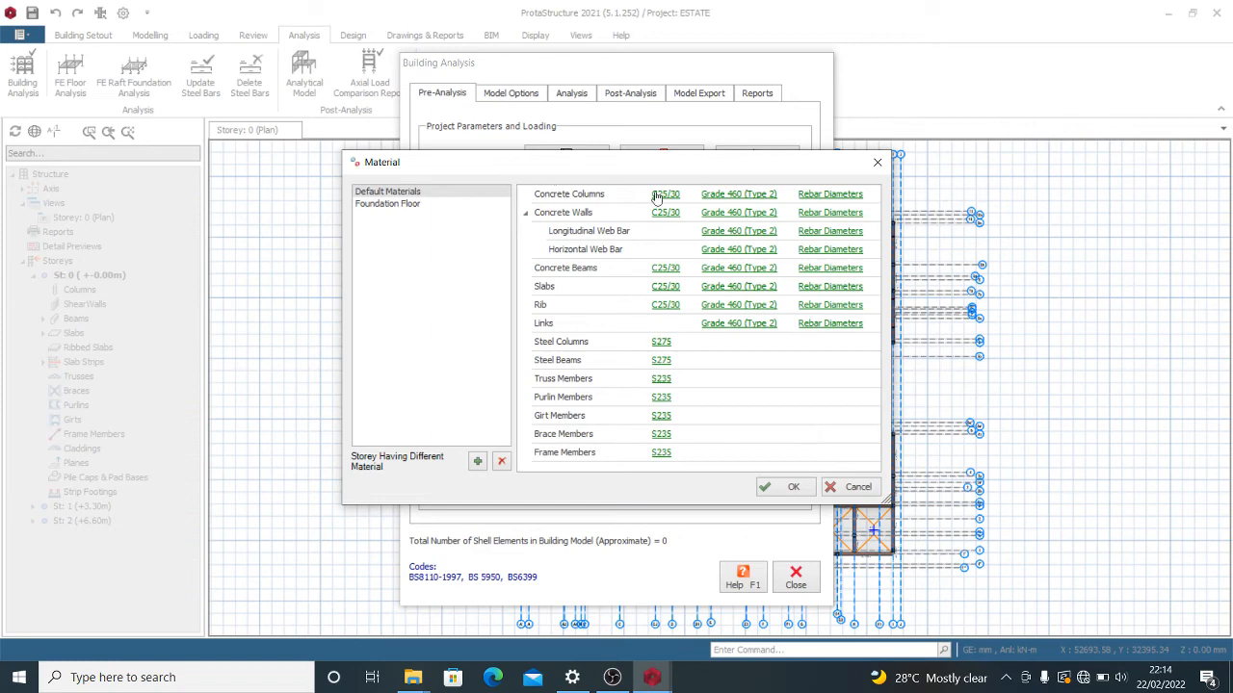
Restrict the default concrete wall rebar diameters to T10 and T12 only.
click(828, 214)
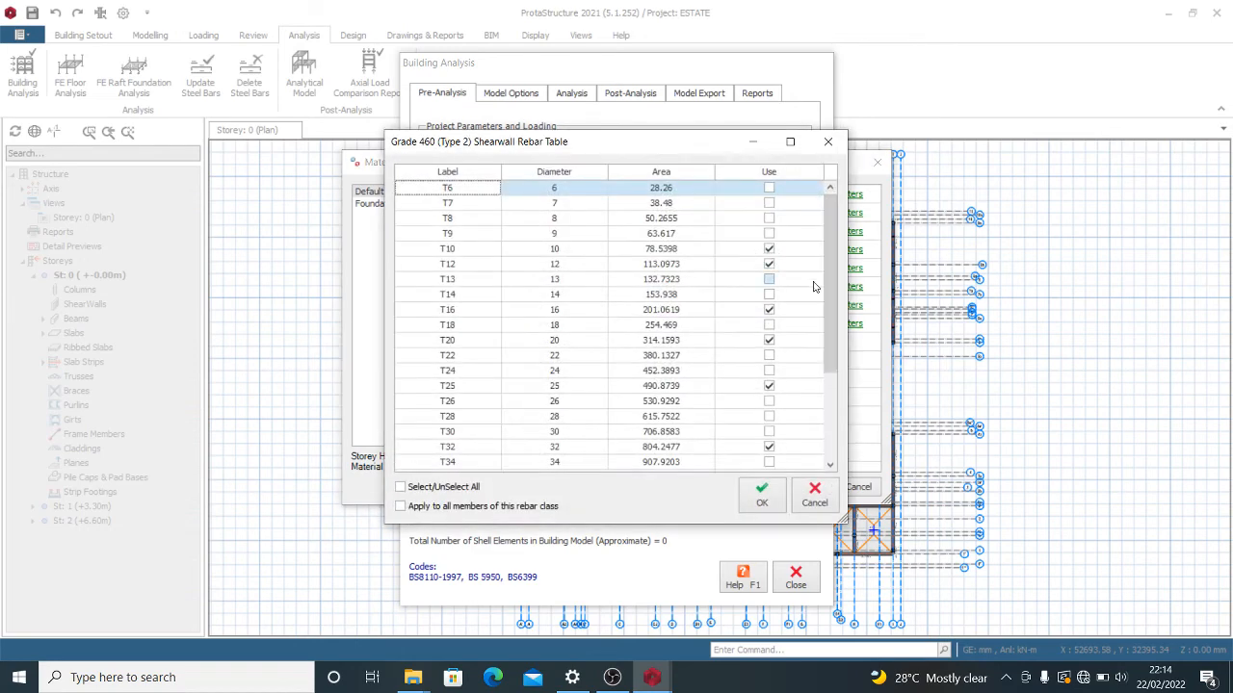
click(431, 492)
click(431, 492)
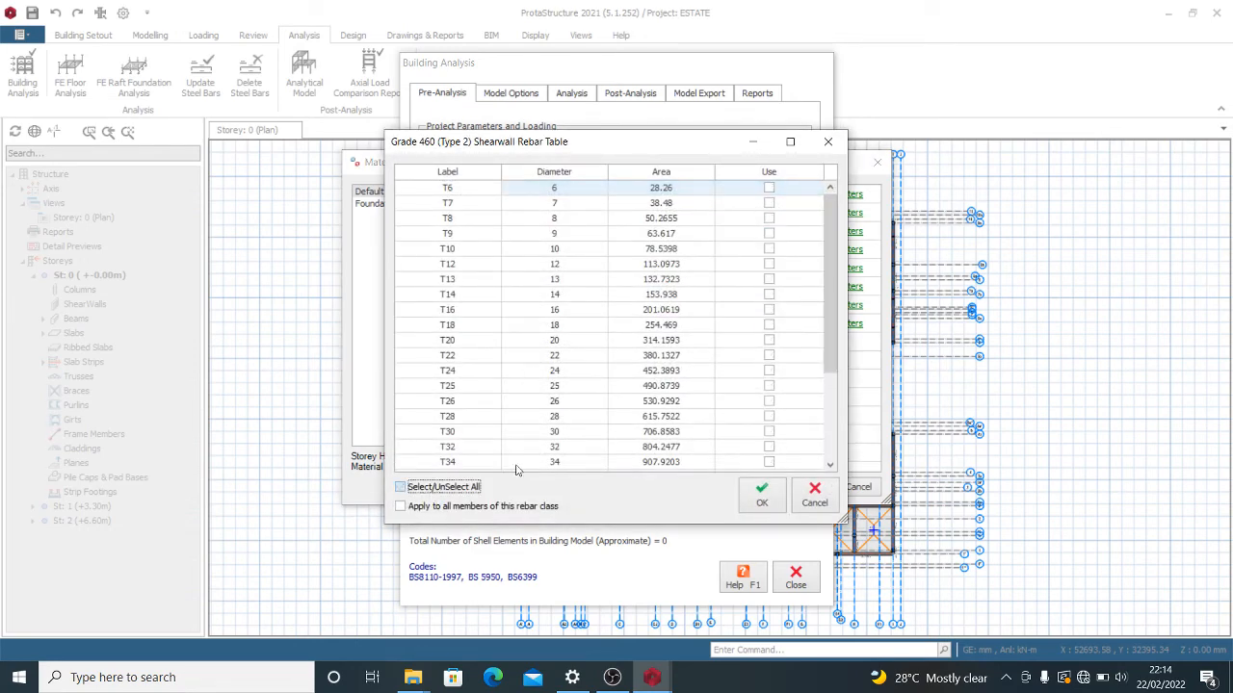
click(769, 250)
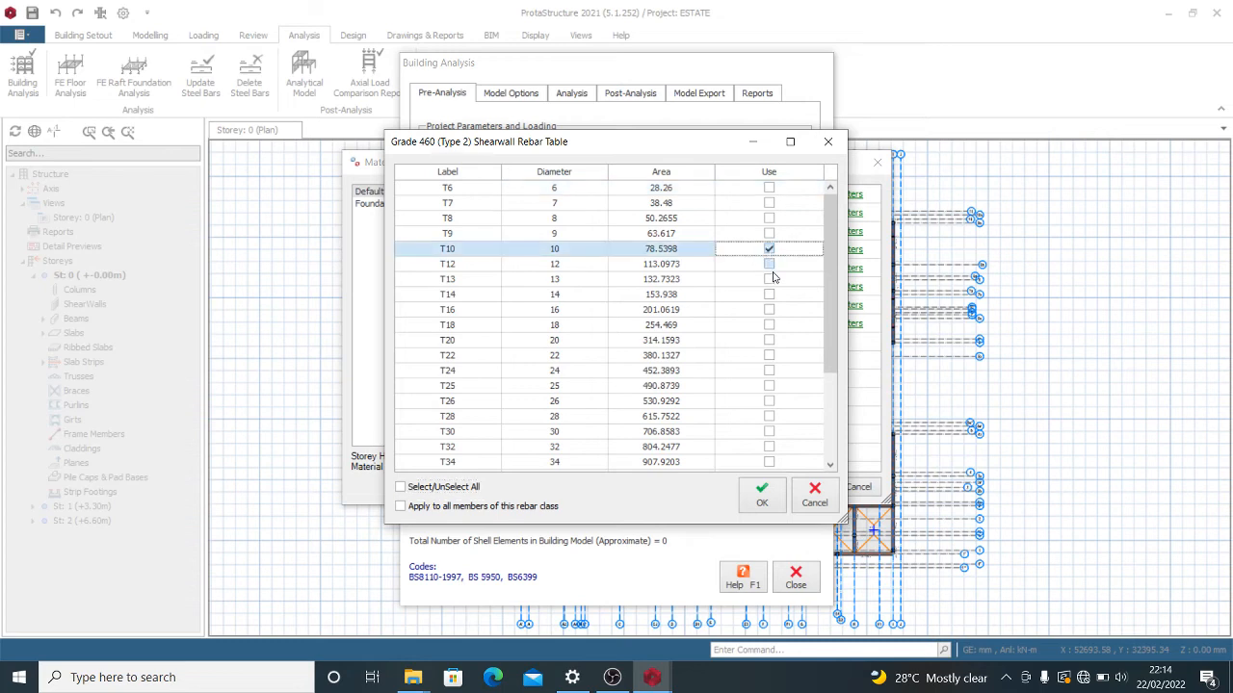
click(770, 265)
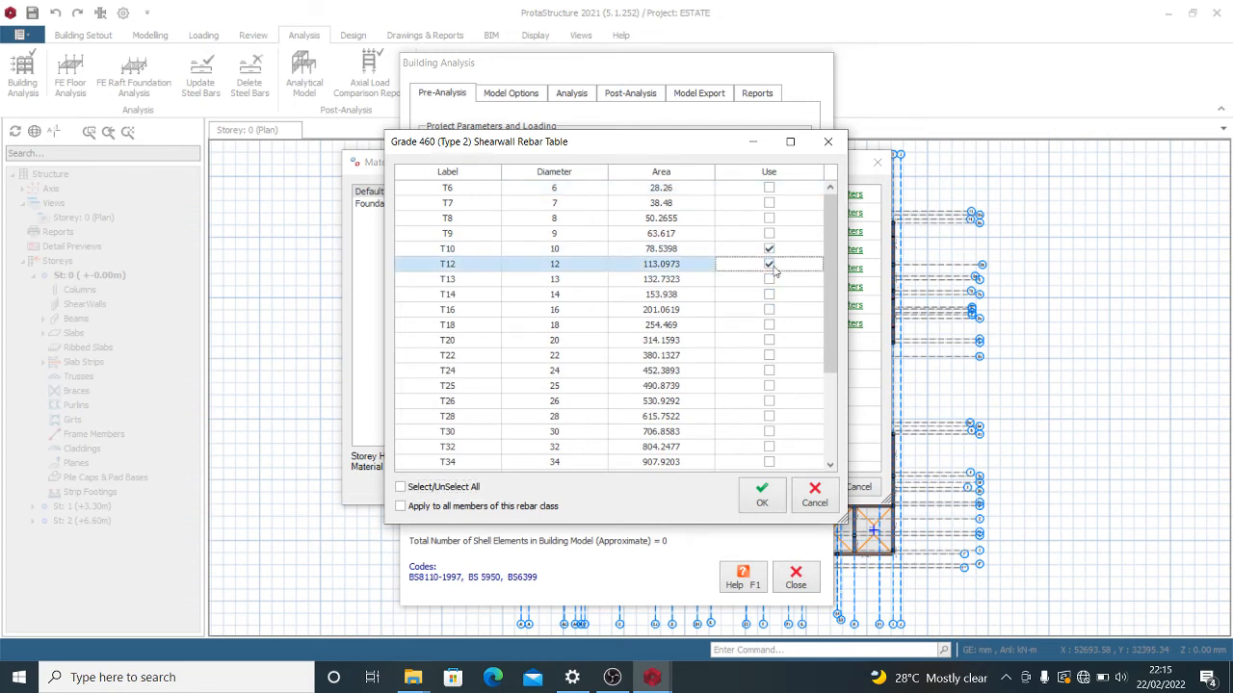
click(769, 499)
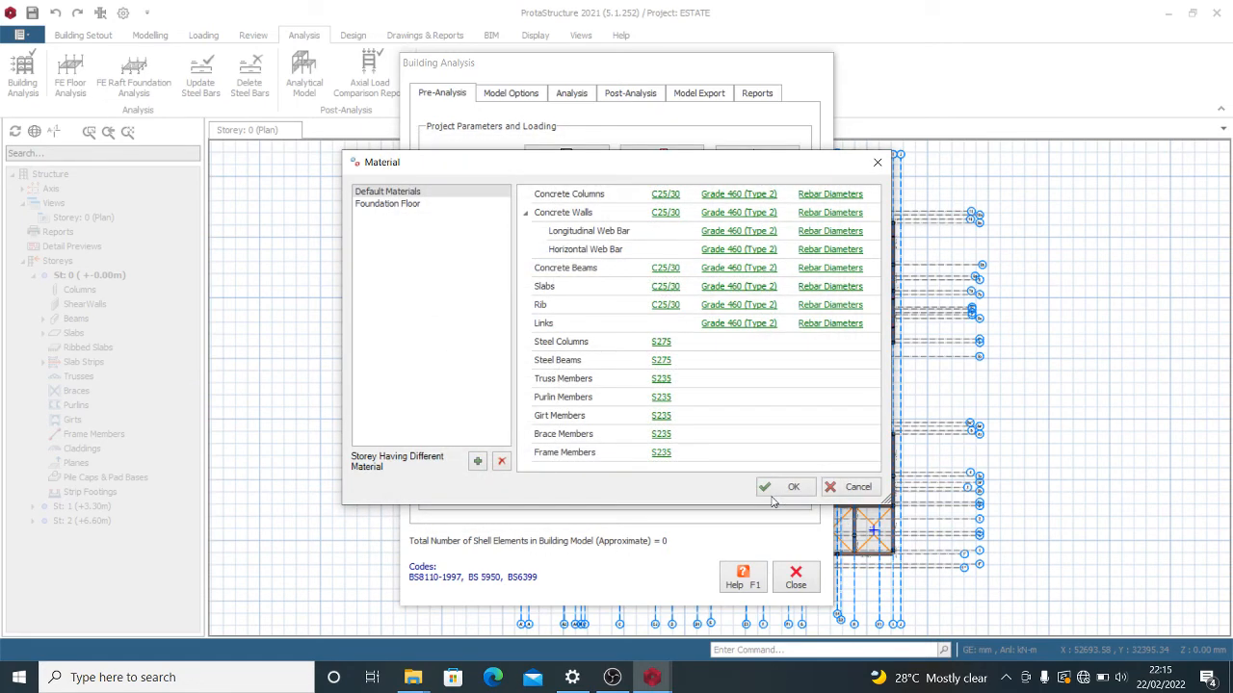
Restrict the rebar diameters for the concrete walls' horizontal web bars to T10 and T12.
click(829, 249)
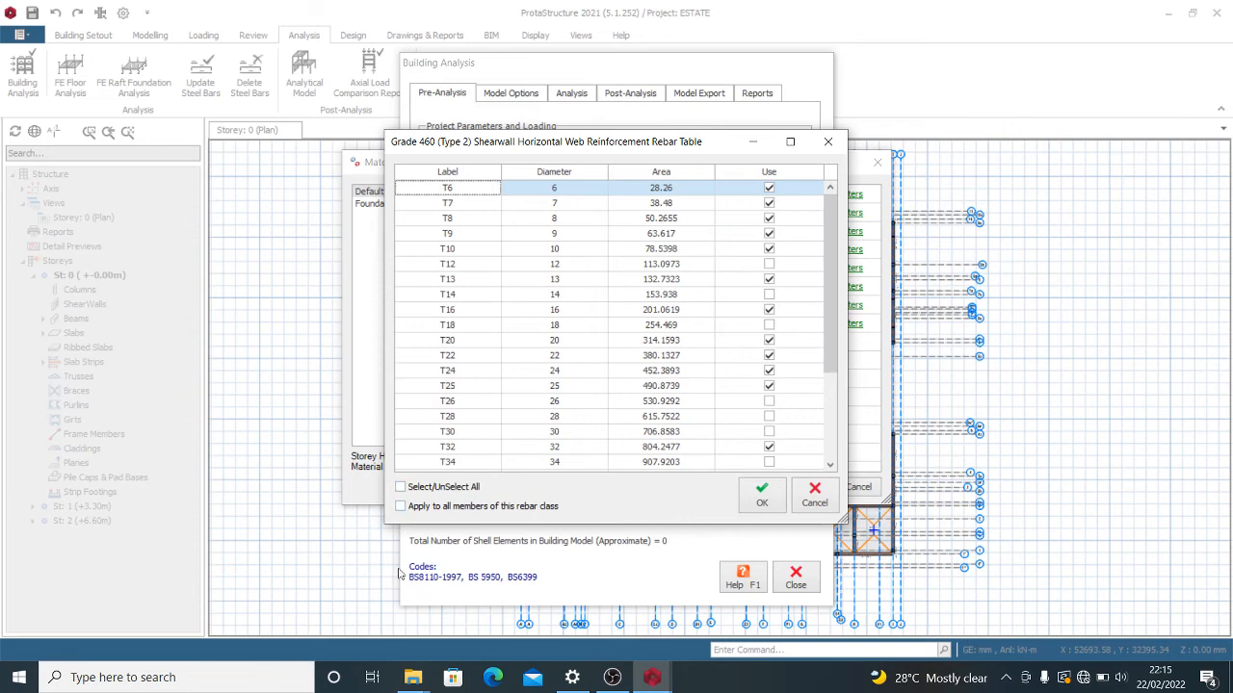
click(445, 487)
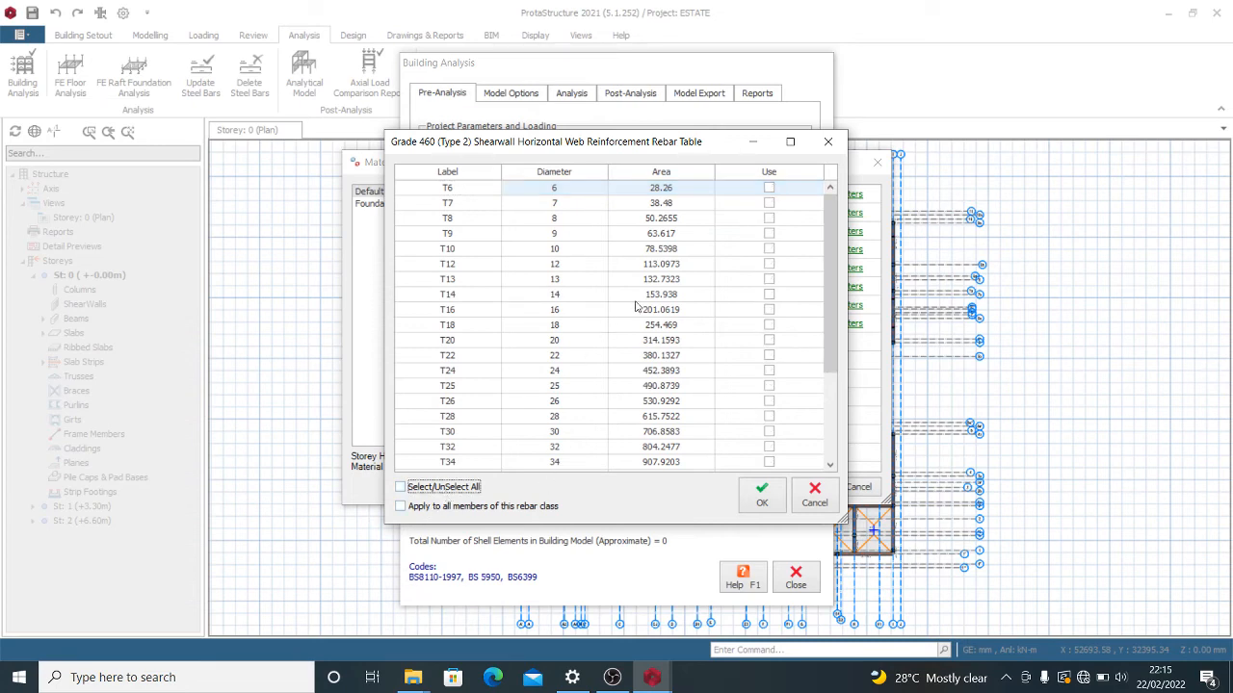
click(769, 248)
click(769, 264)
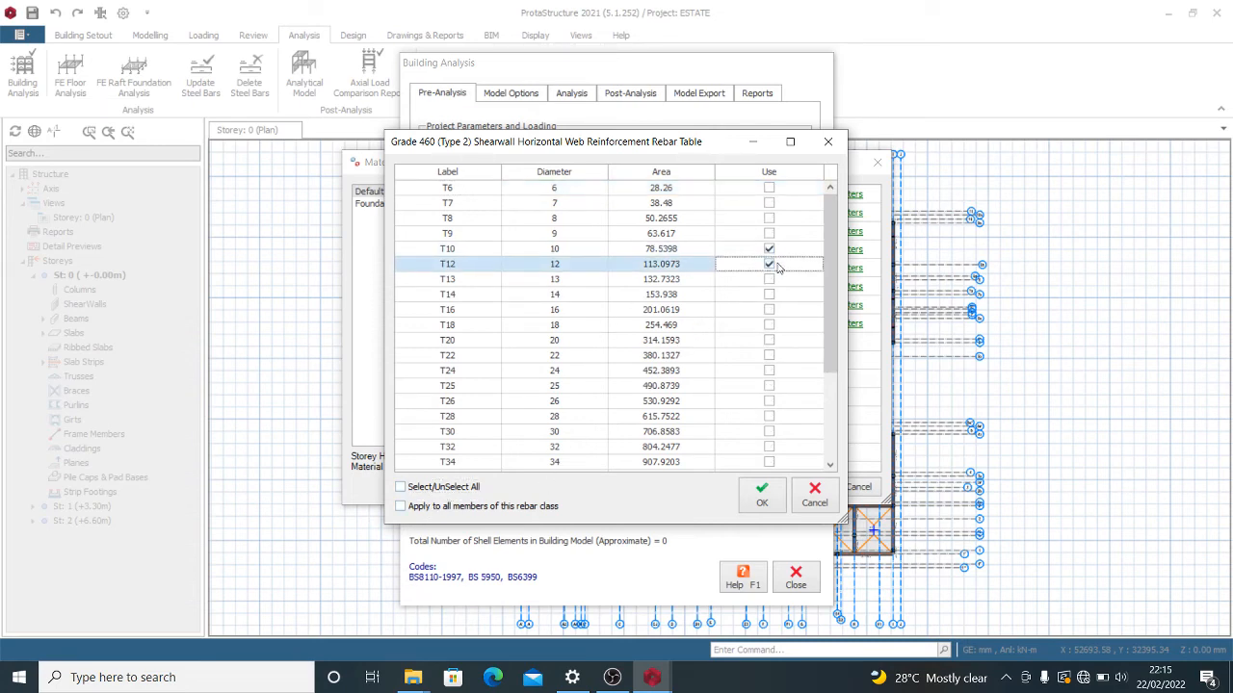
click(761, 493)
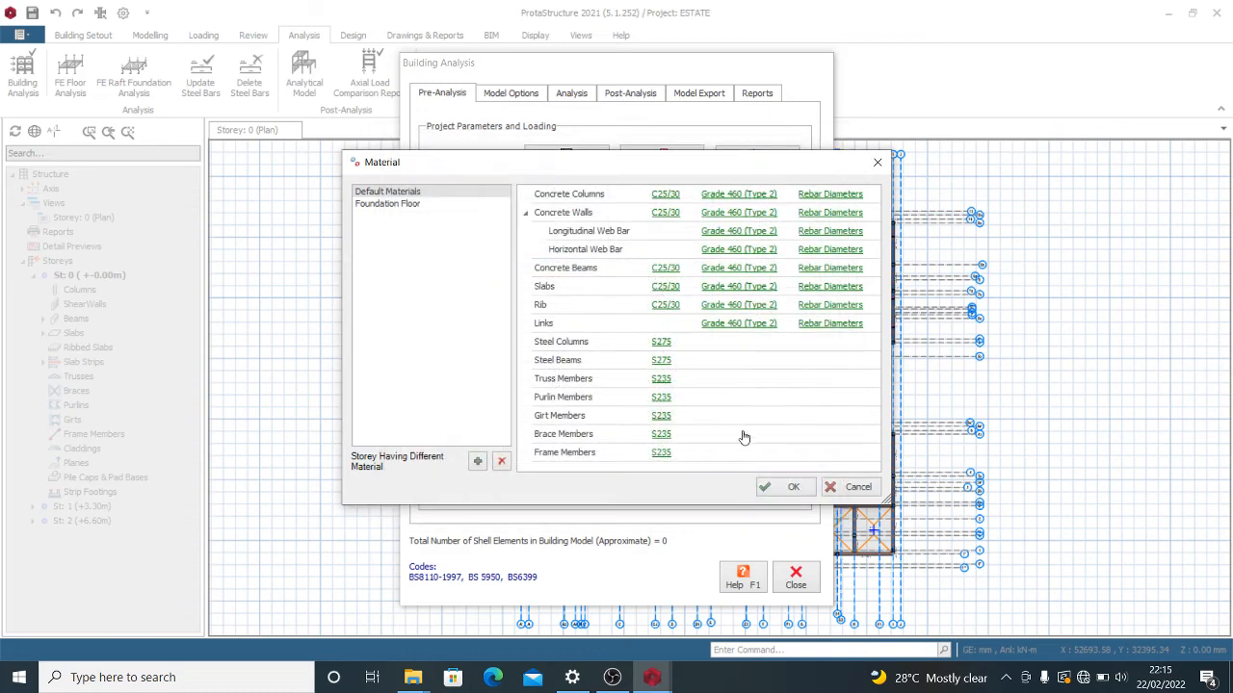
Clear the bar selection for the default concrete beams and enable only T16, T20 and T25.
click(826, 271)
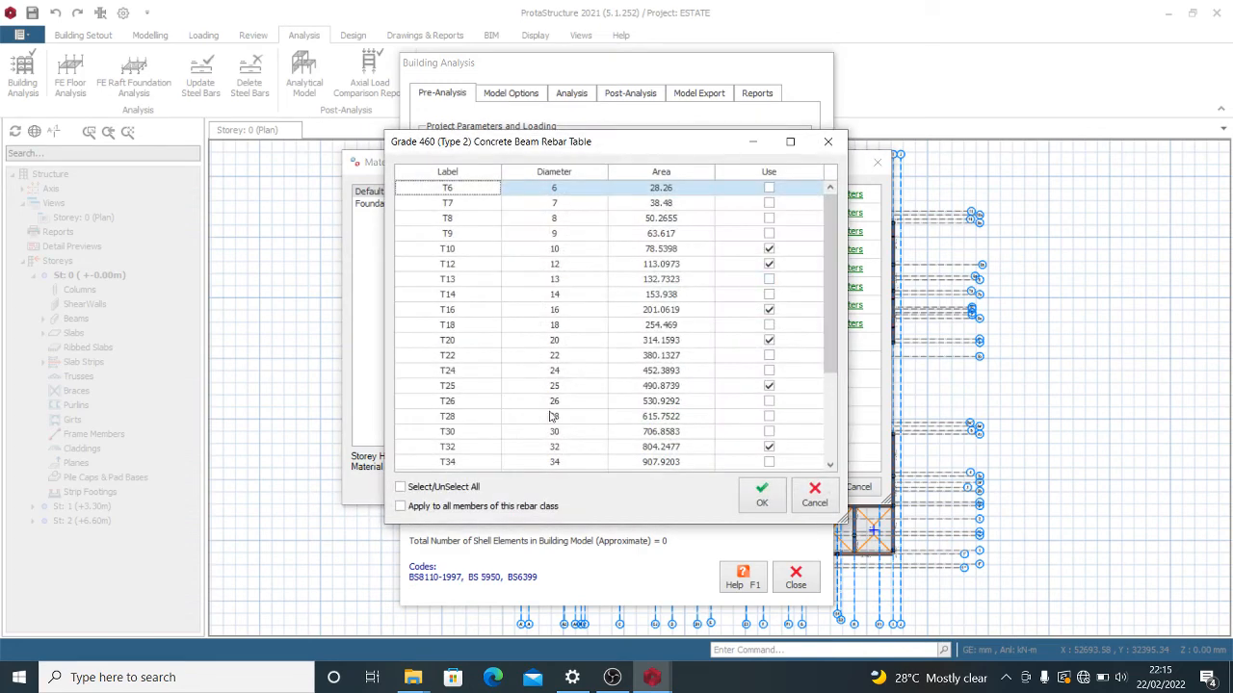
click(401, 486)
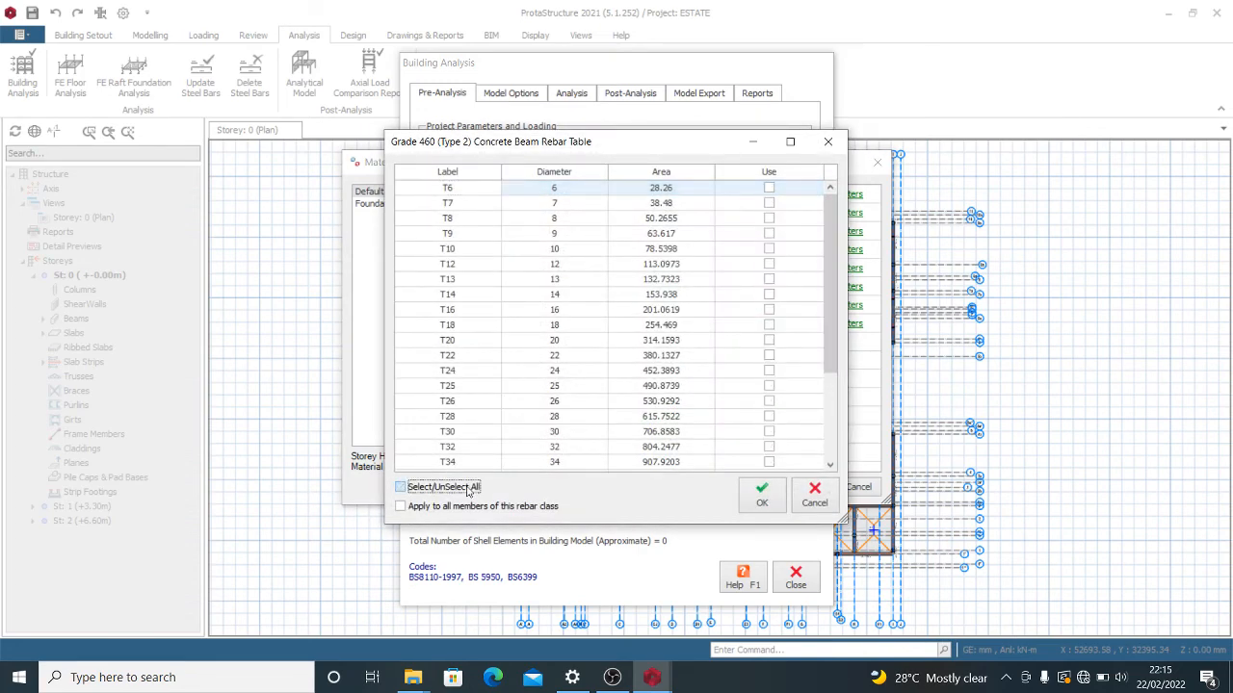
click(768, 310)
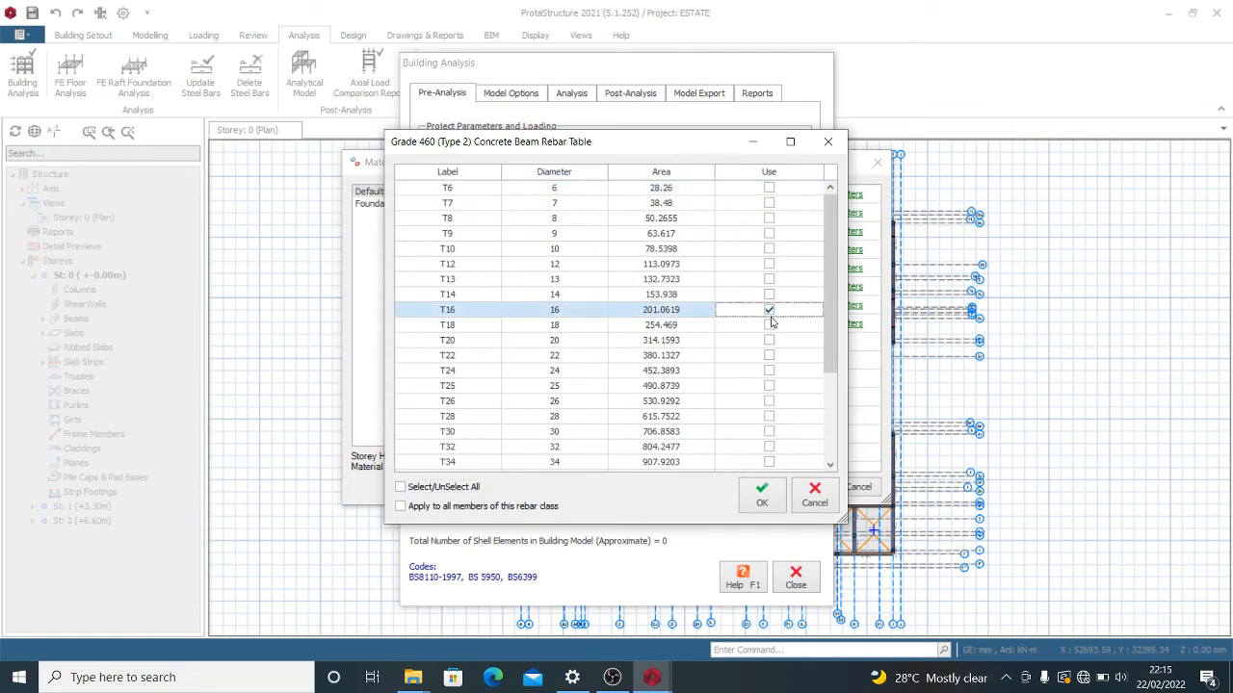
click(768, 341)
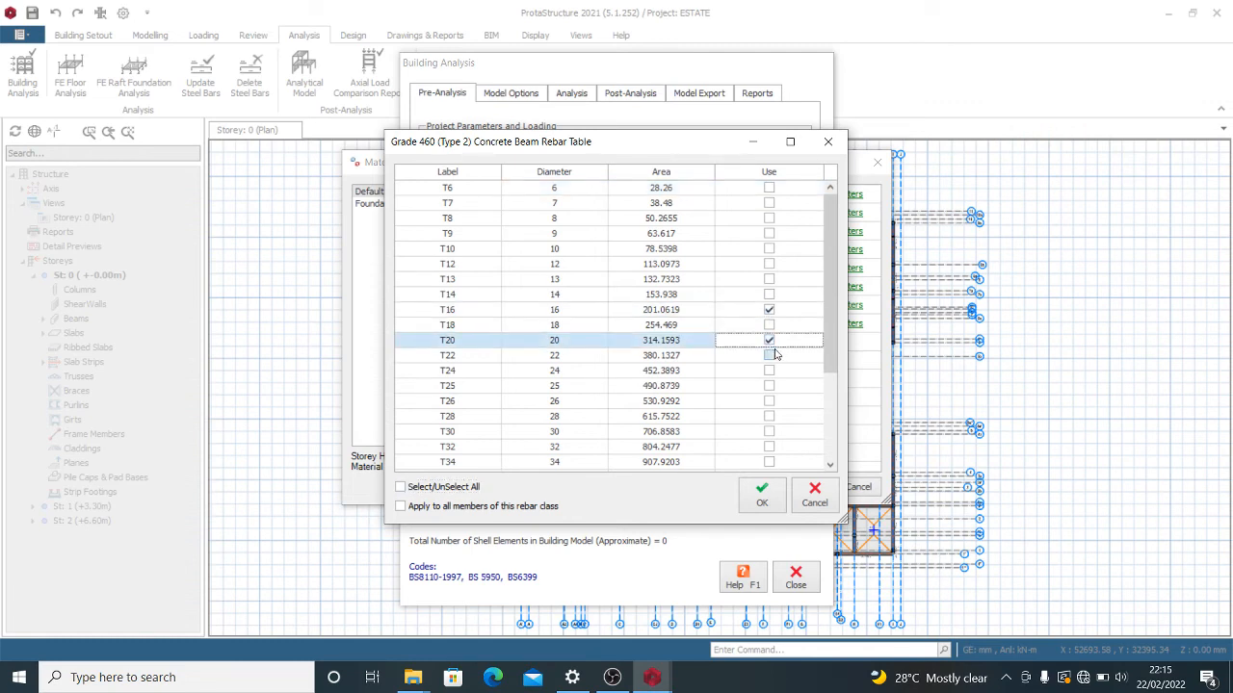
click(768, 385)
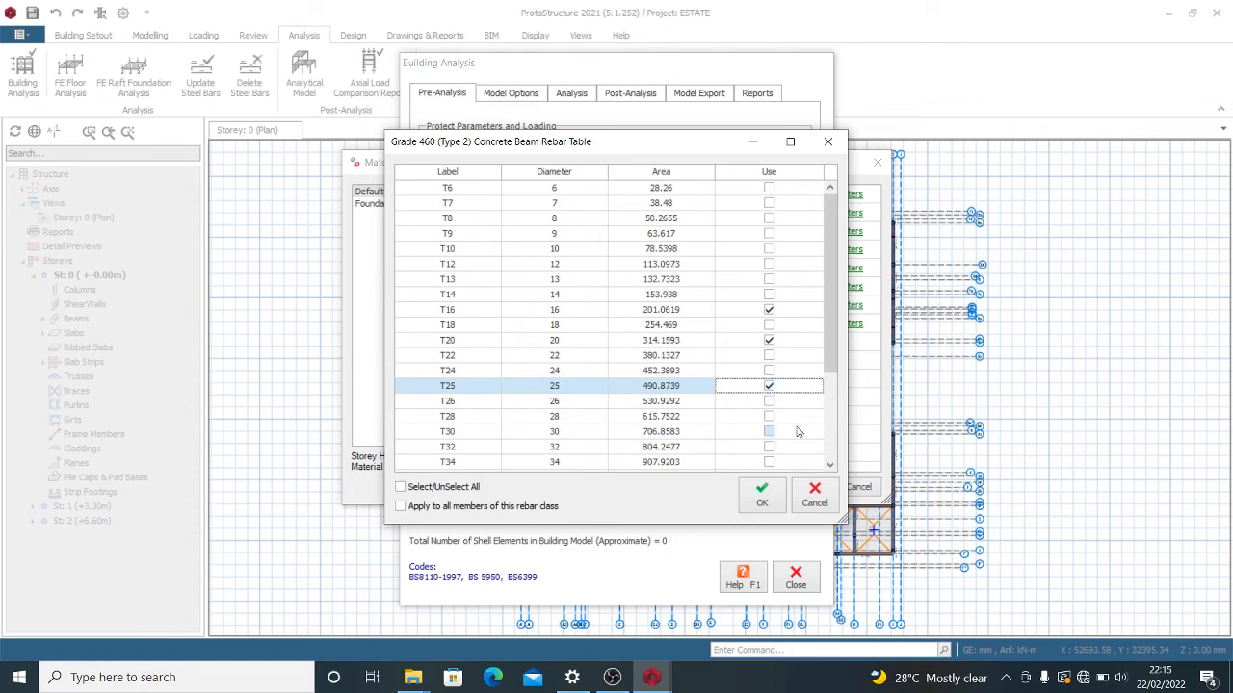
click(760, 496)
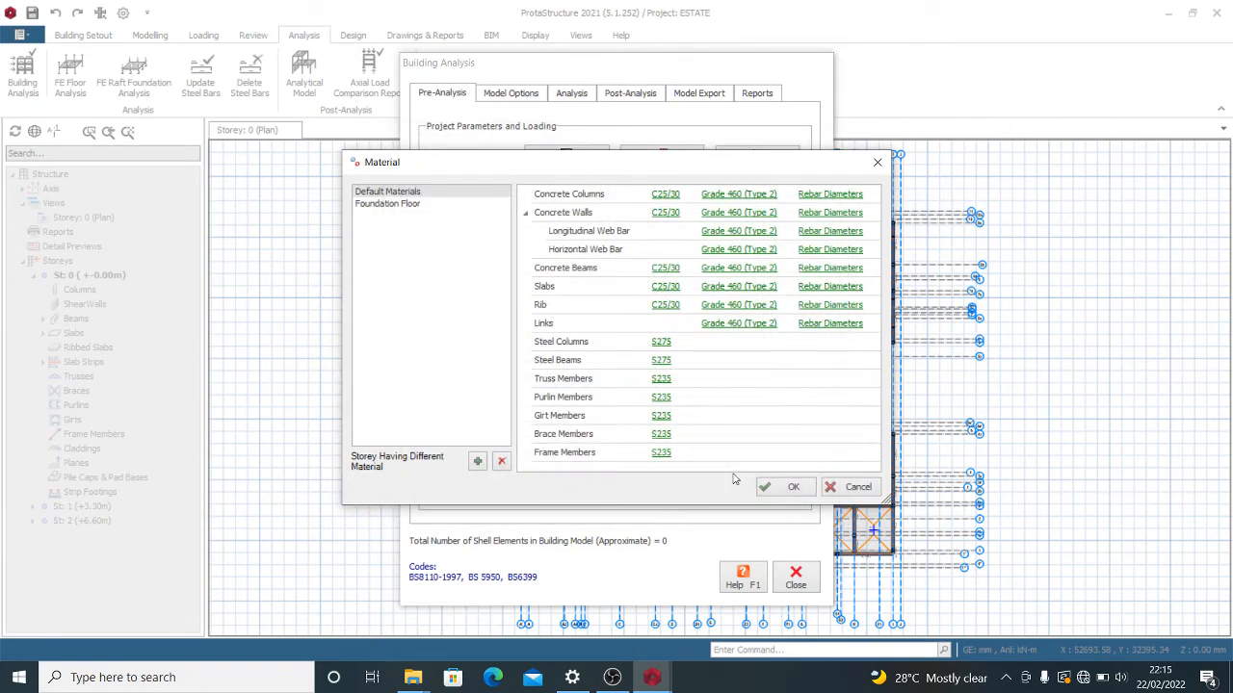
Clear the bar selection for the default slabs and enable only the T10 and T12 diameters.
click(840, 289)
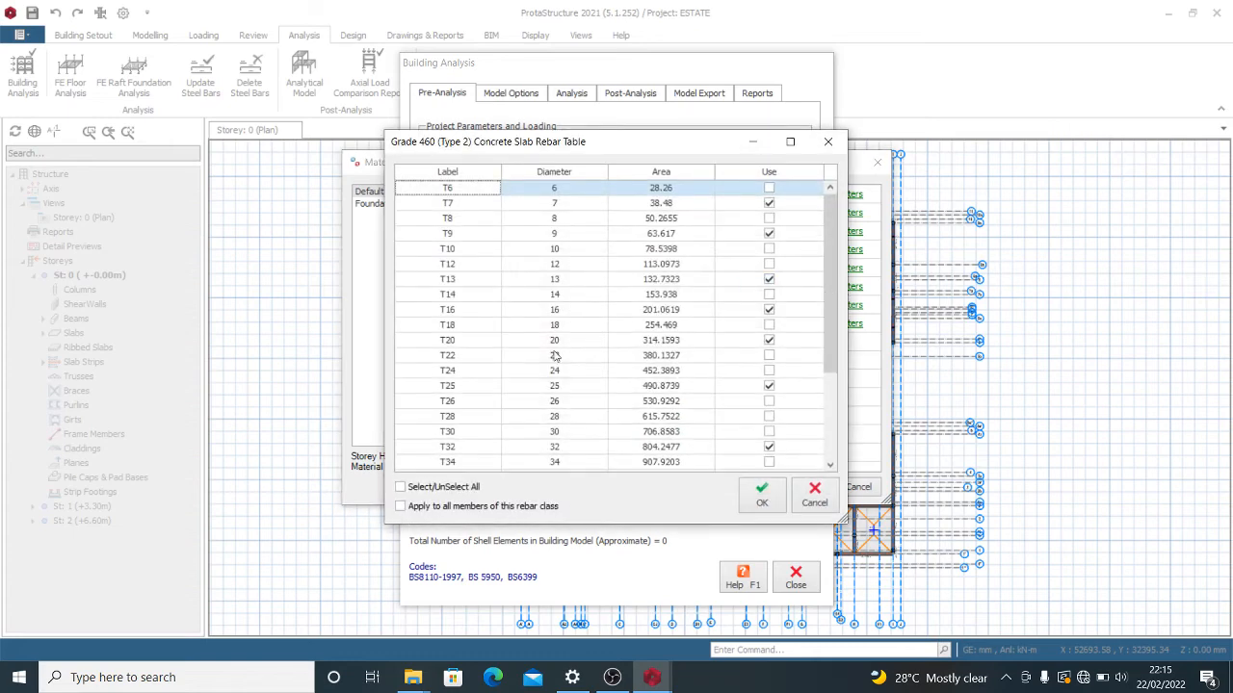
click(471, 491)
click(472, 489)
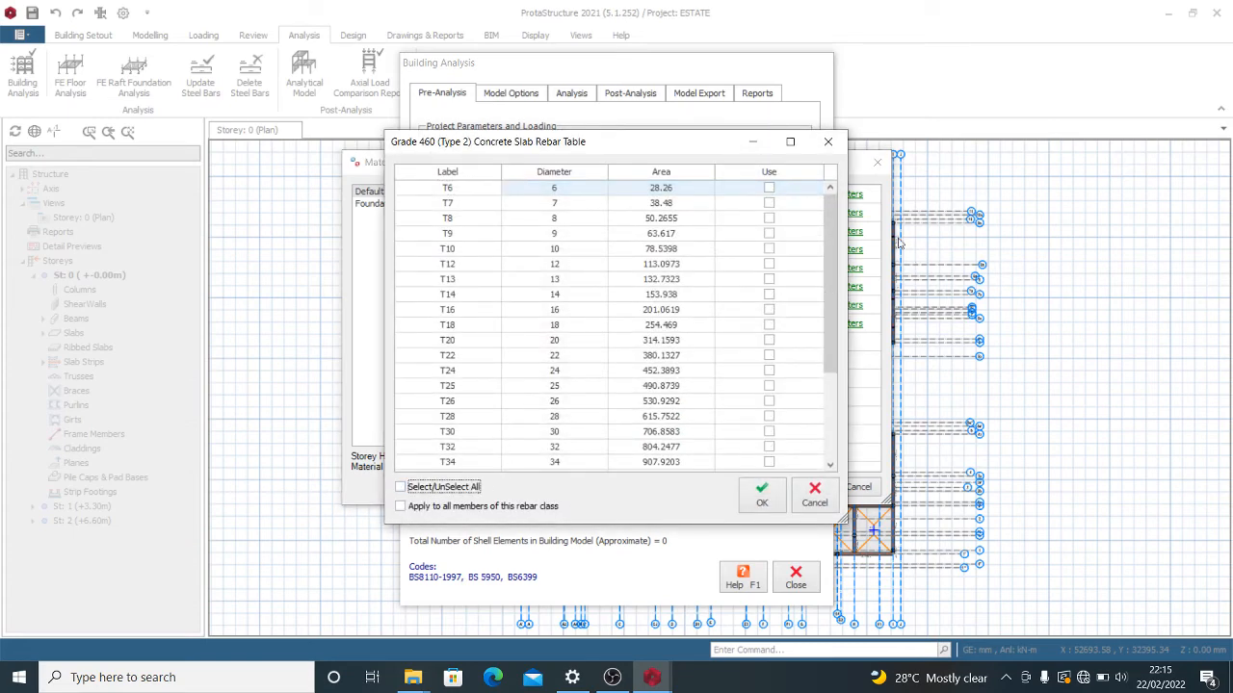
click(769, 250)
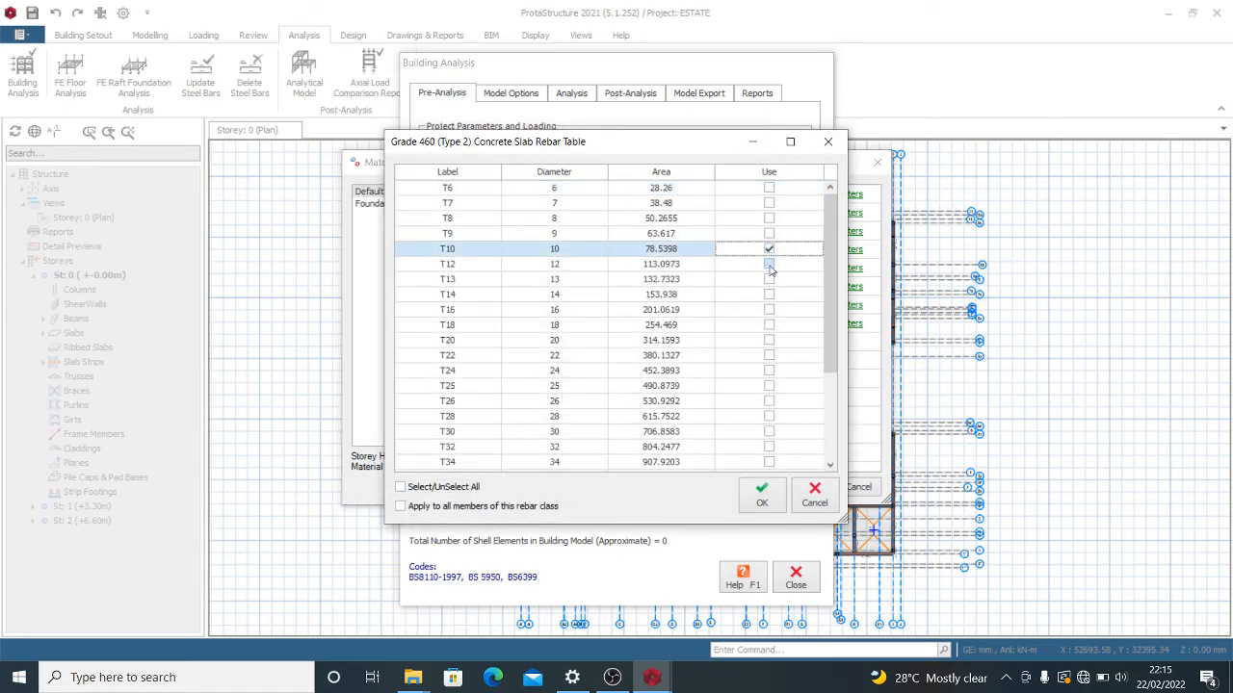
click(768, 264)
click(761, 496)
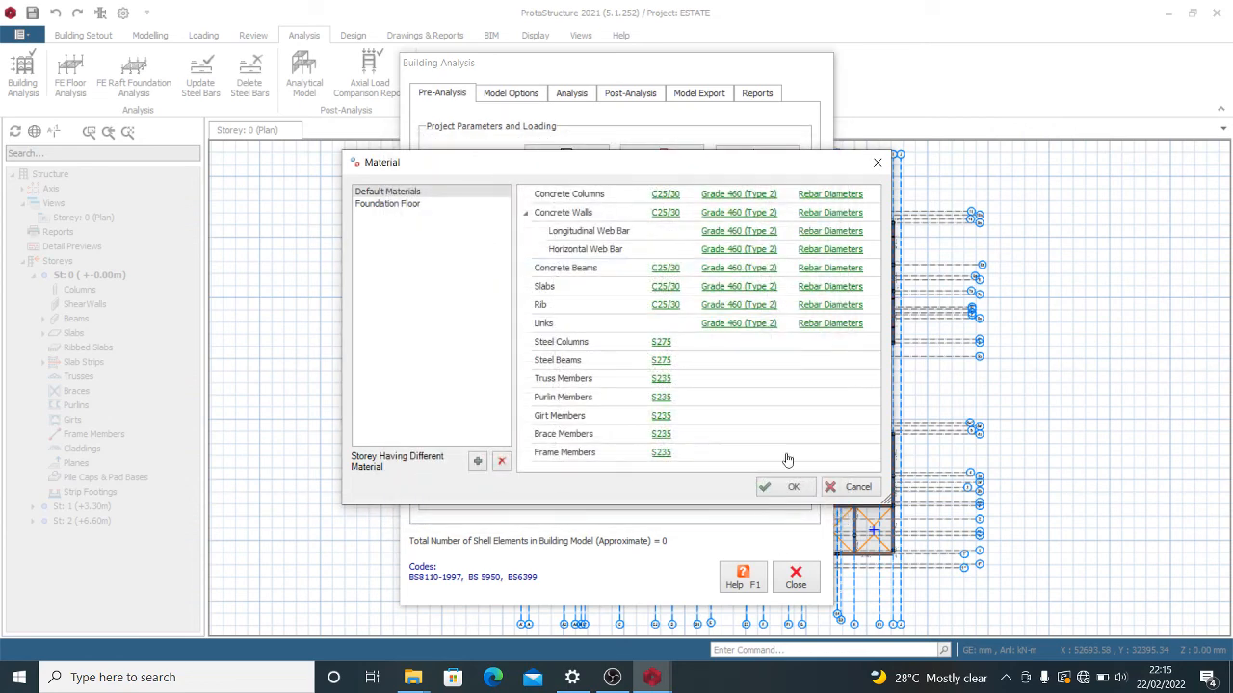
Limit the default rib slab reinforcement to T10 and T12 bars, deselecting all other diameters.
click(842, 311)
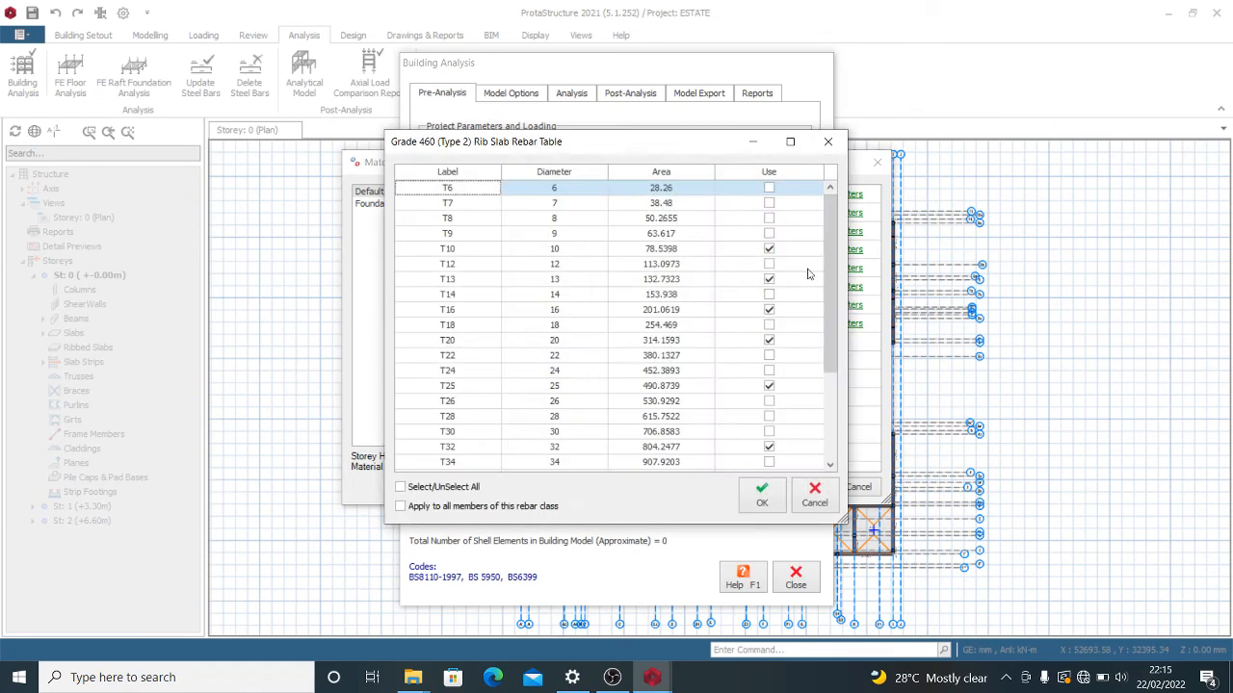
click(468, 488)
click(470, 490)
click(768, 248)
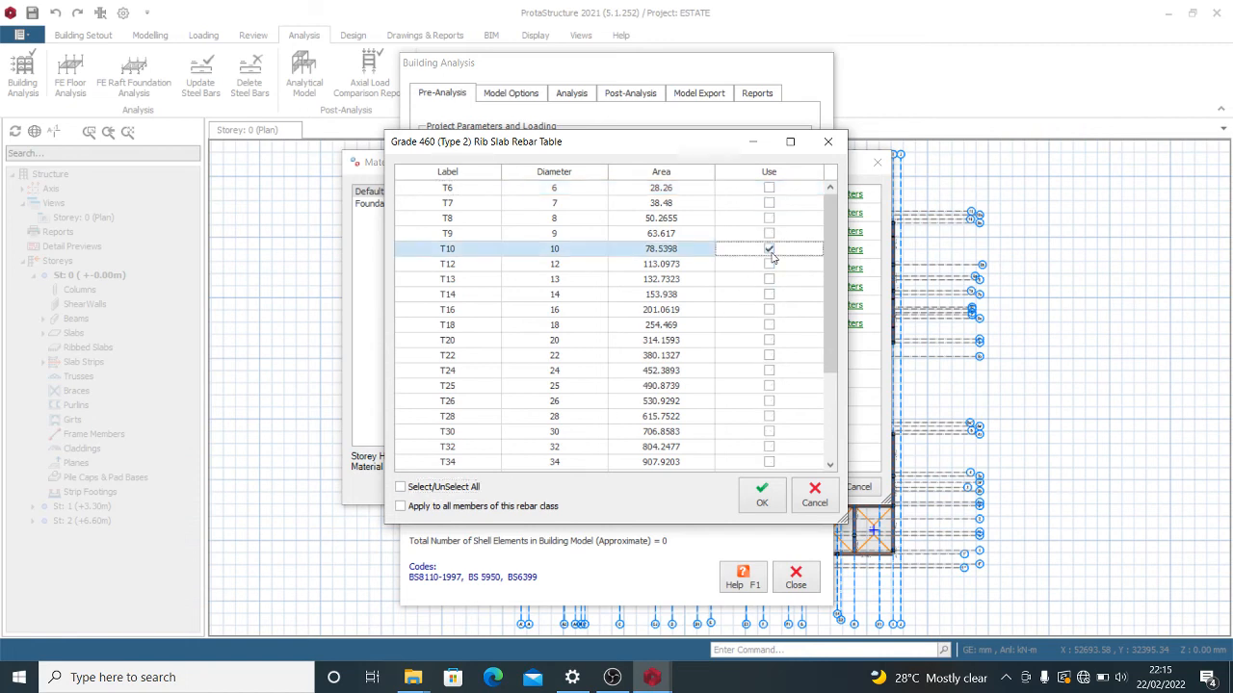
click(769, 264)
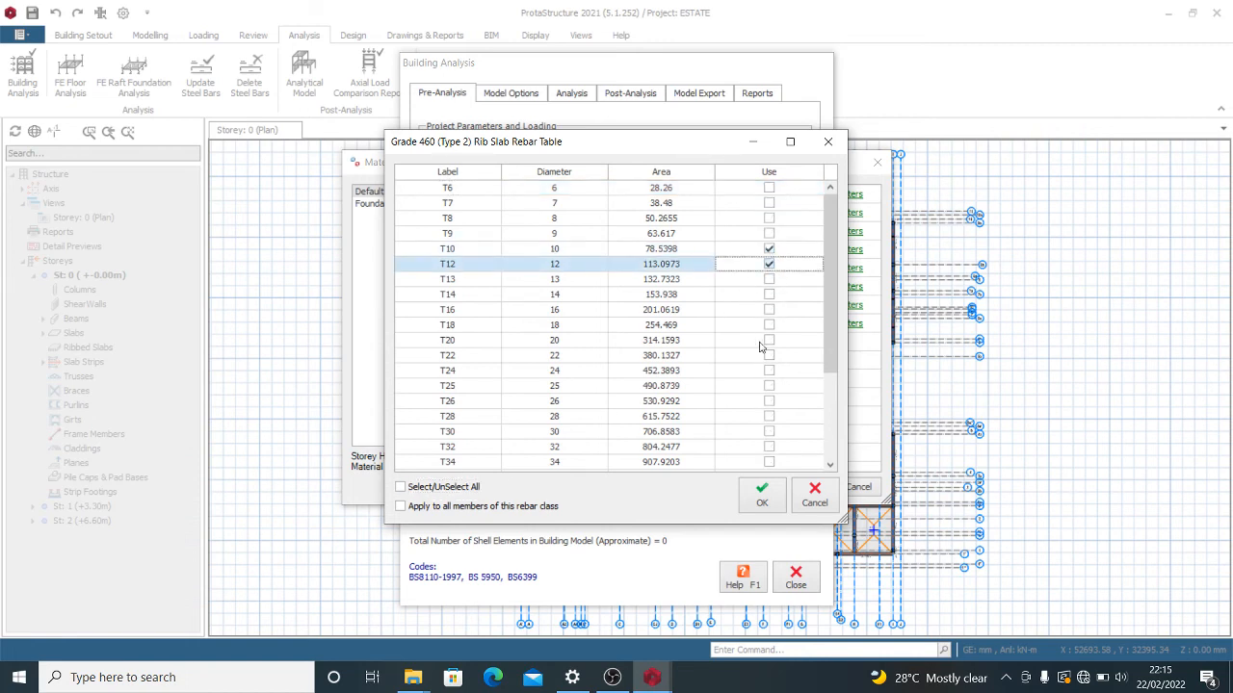
click(766, 499)
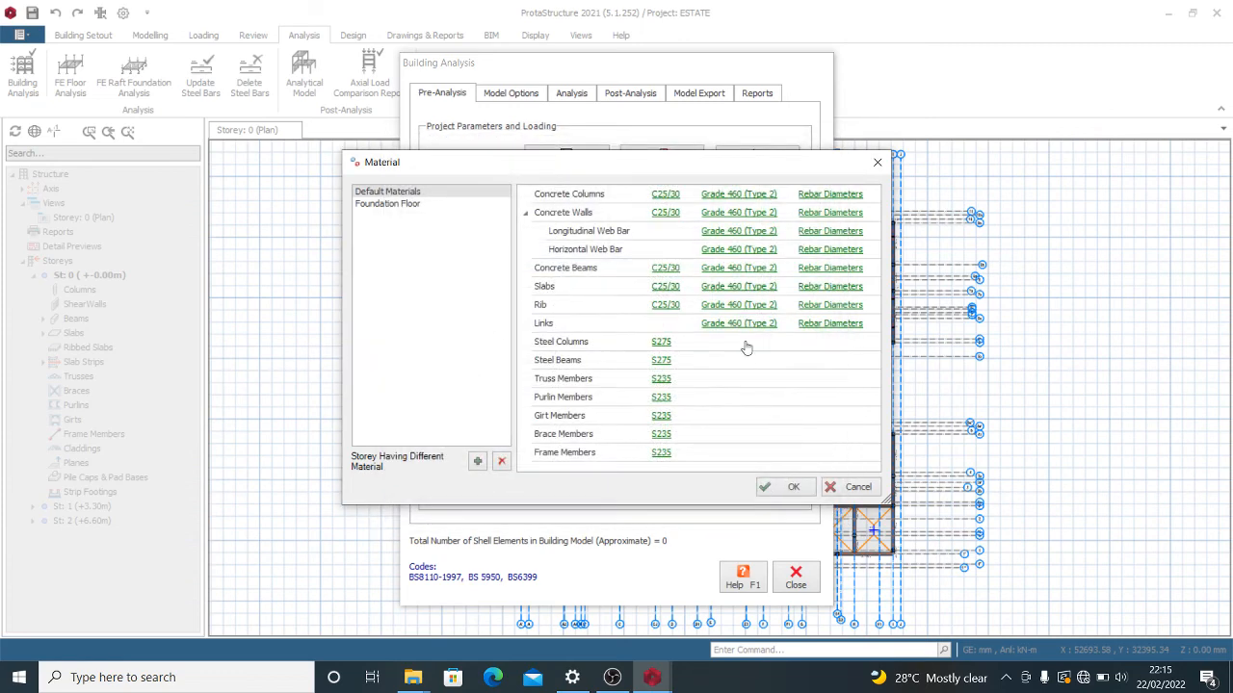
Clear the bar selection for the default links and enable only the T8 and T10 diameters.
click(855, 324)
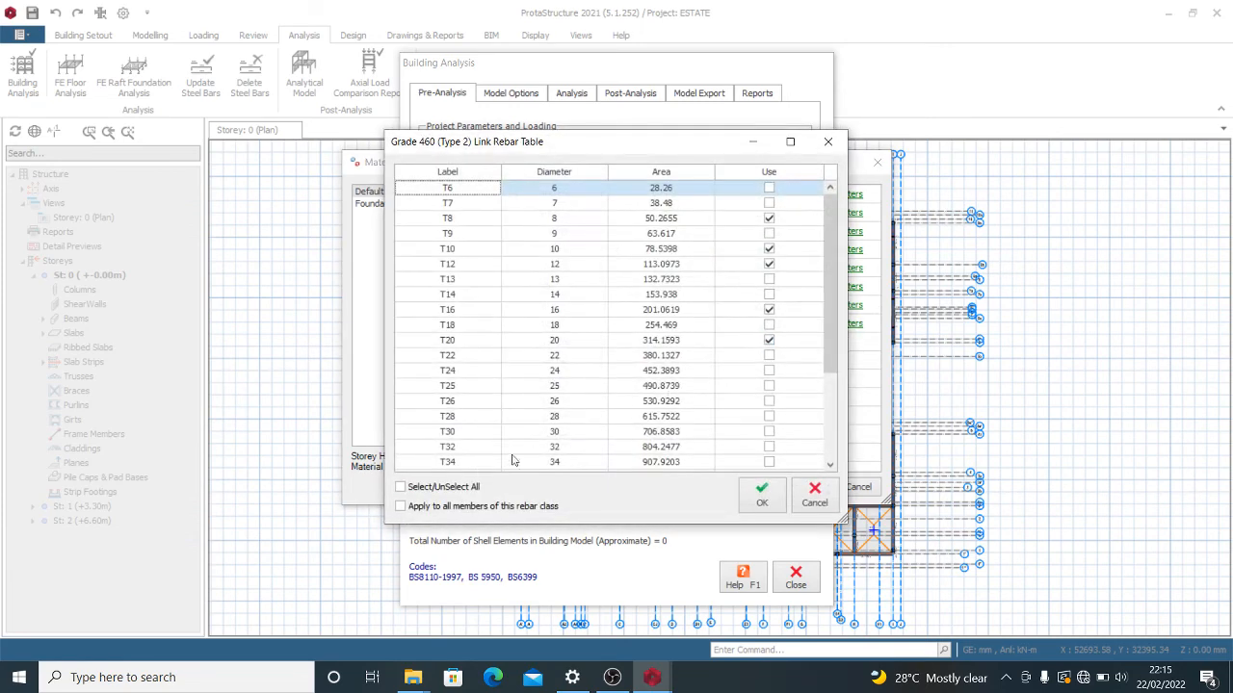
click(471, 489)
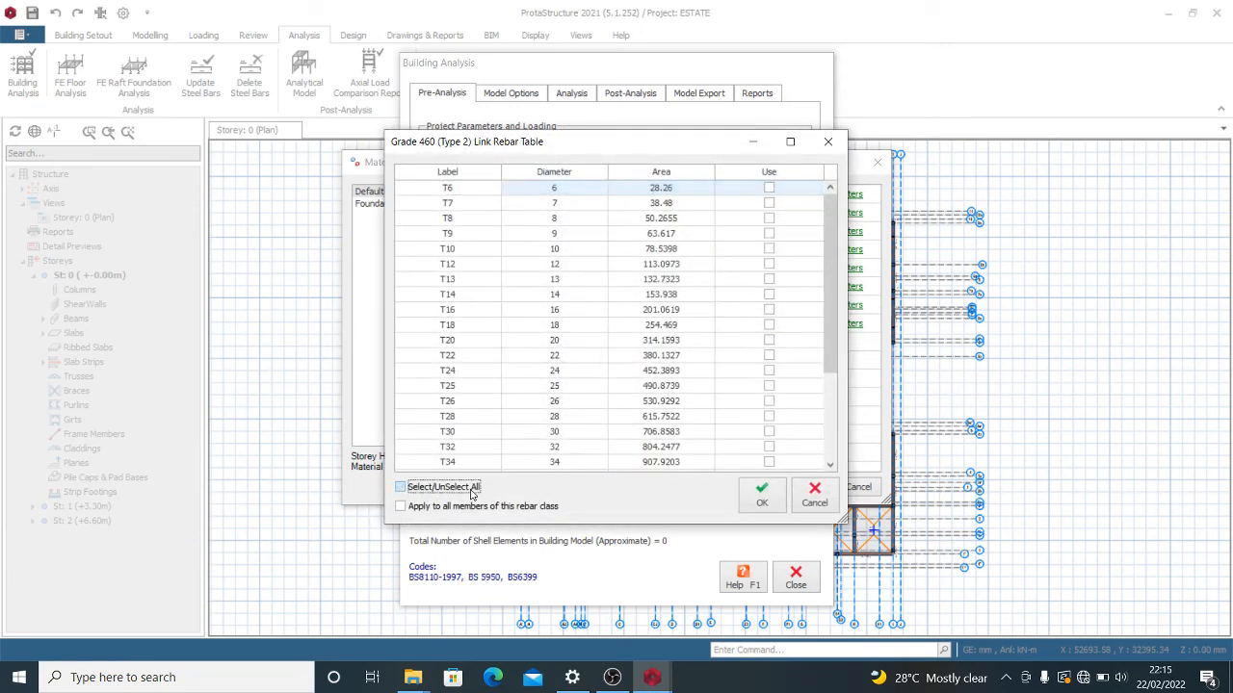
click(768, 248)
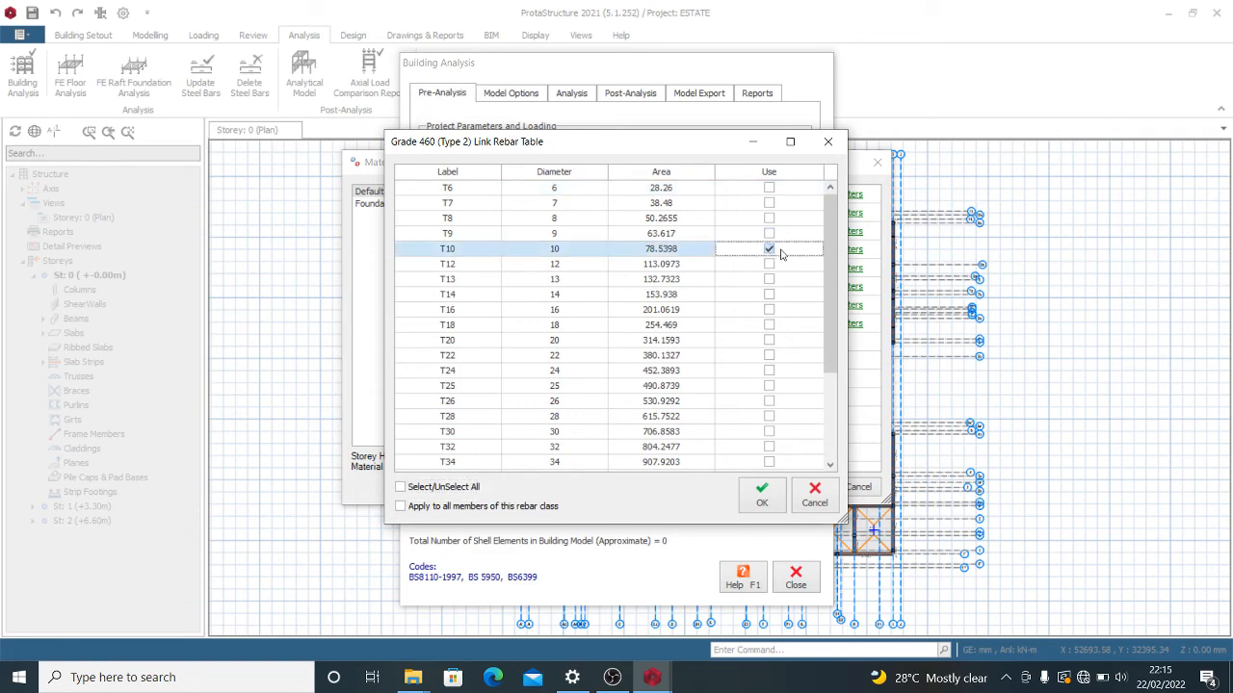
click(770, 218)
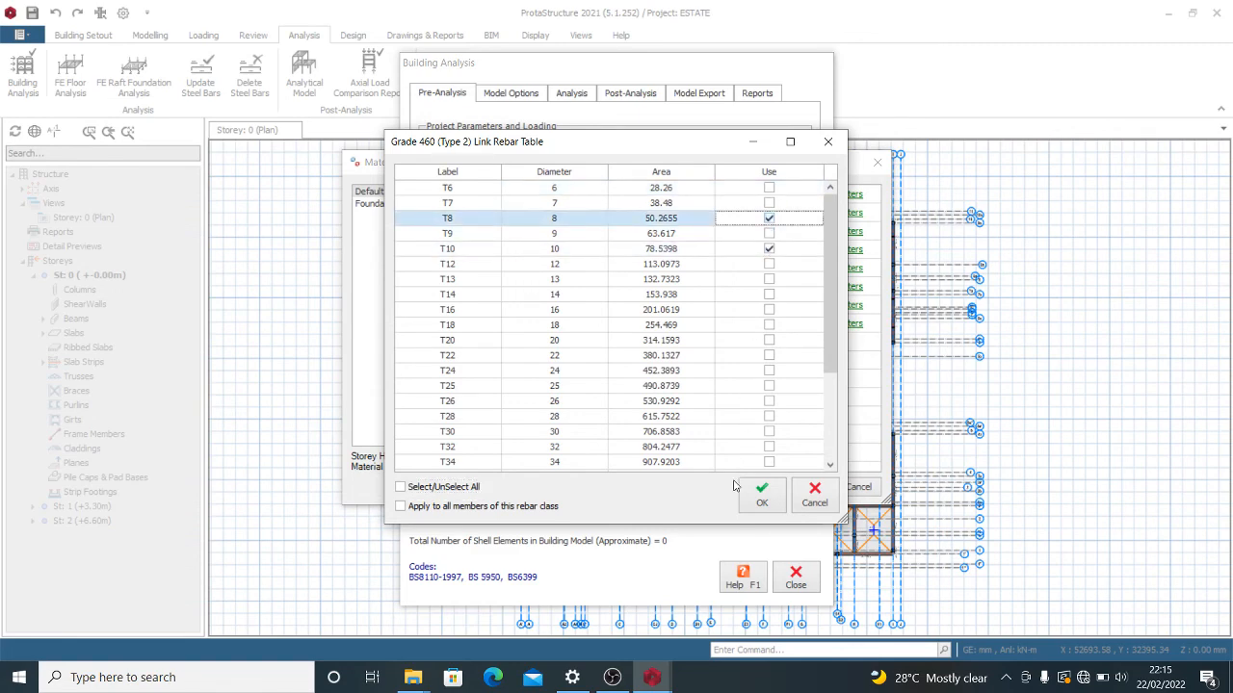
click(762, 495)
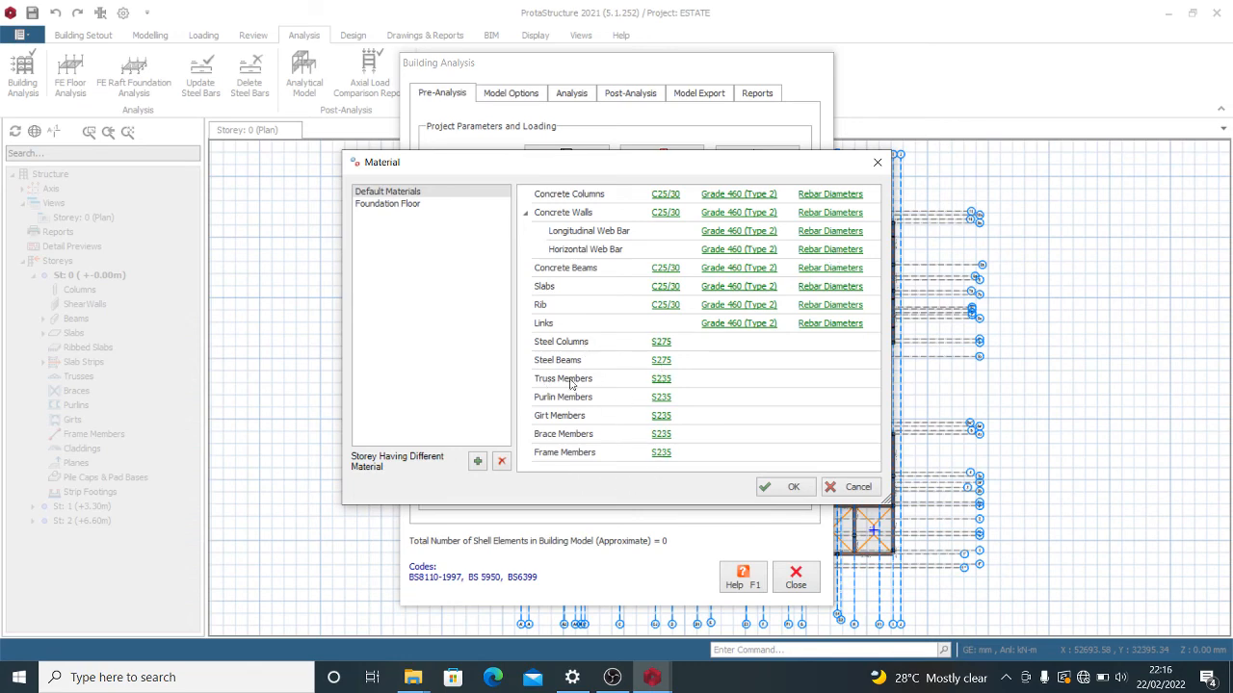
Apply steel grade S275 from the steel columns to all members of the steel material class.
click(661, 343)
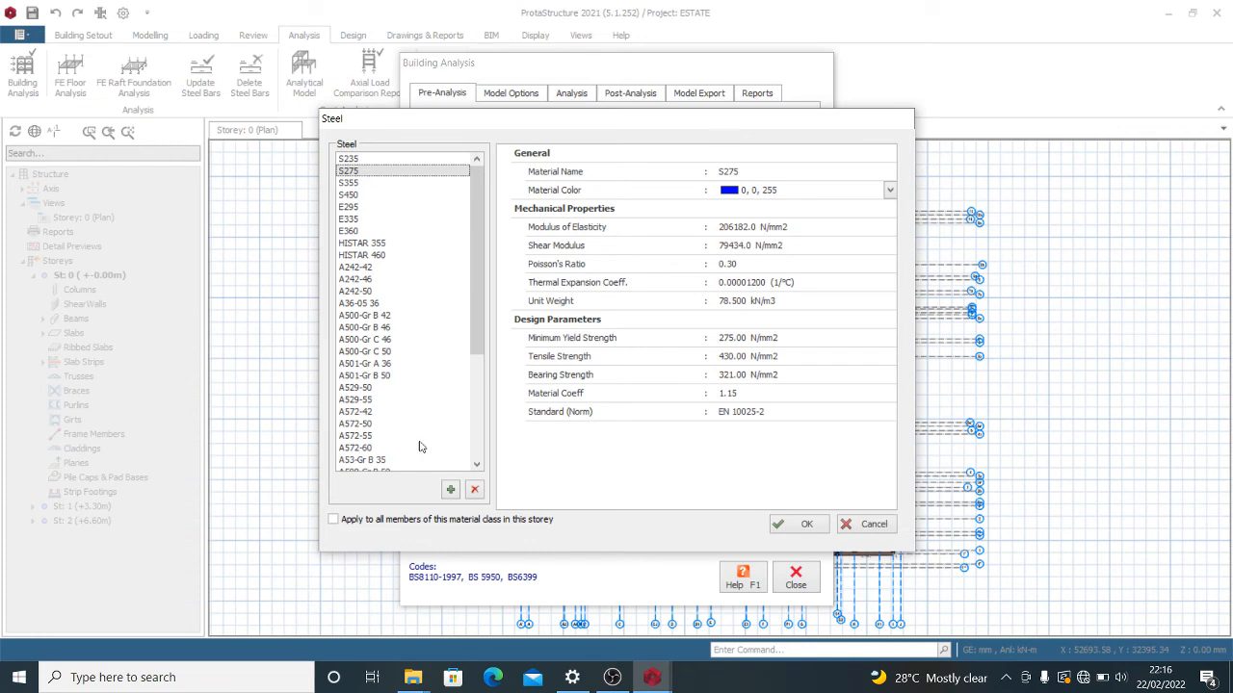
click(418, 520)
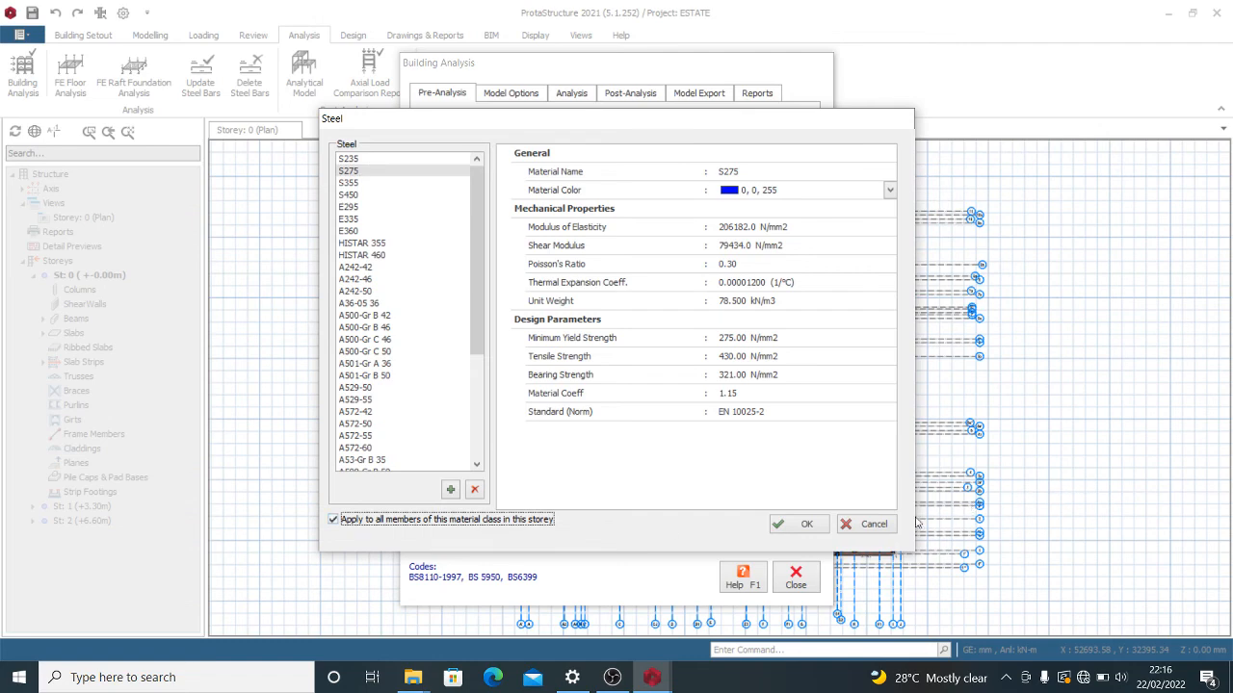
click(787, 524)
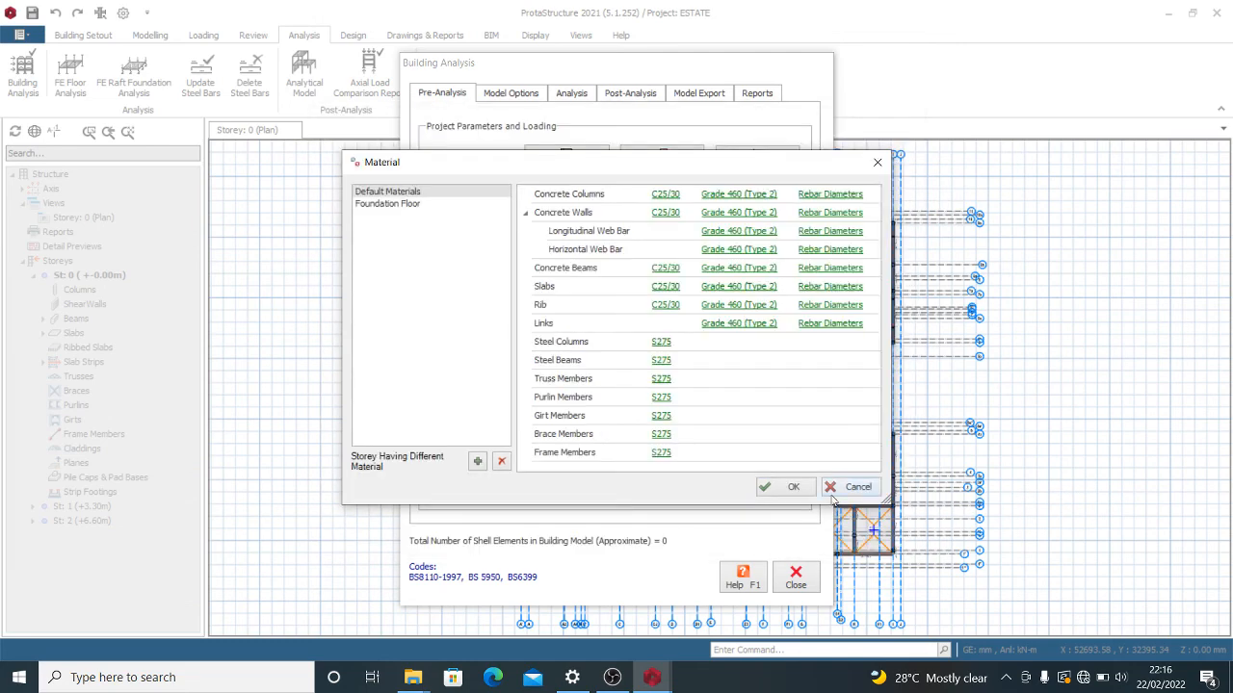
Assign steel grade S235 to the steel columns and apply it to all members of that material class.
click(659, 343)
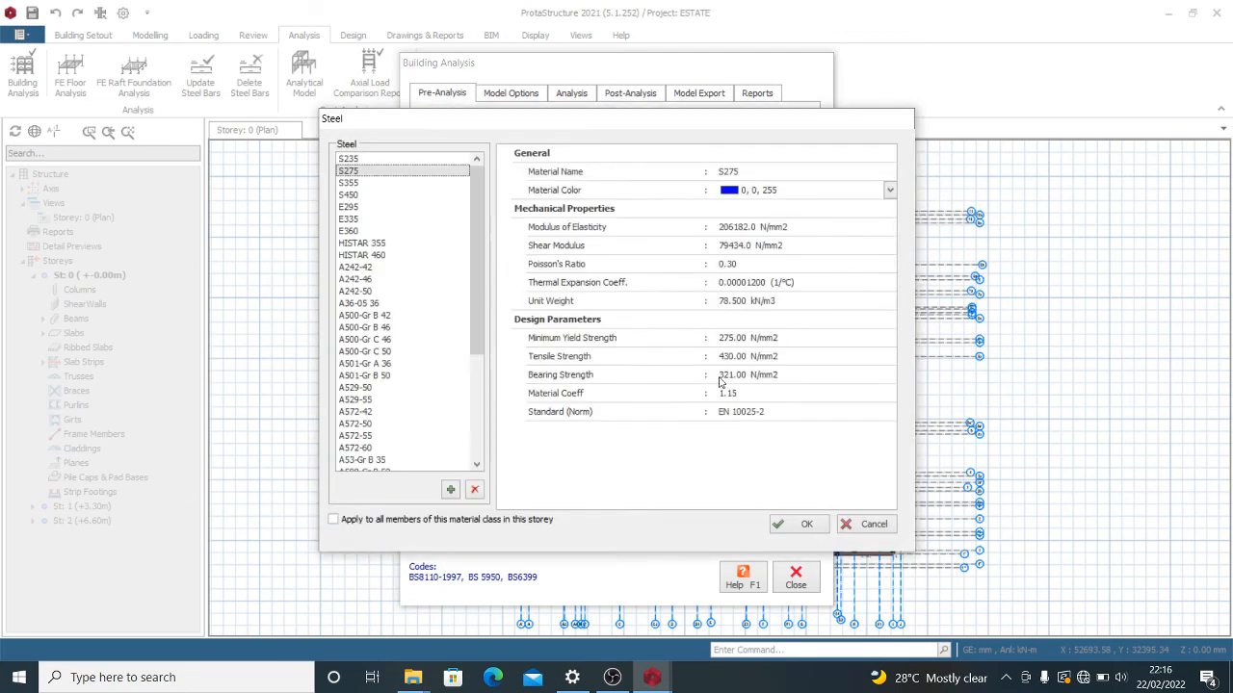
click(357, 159)
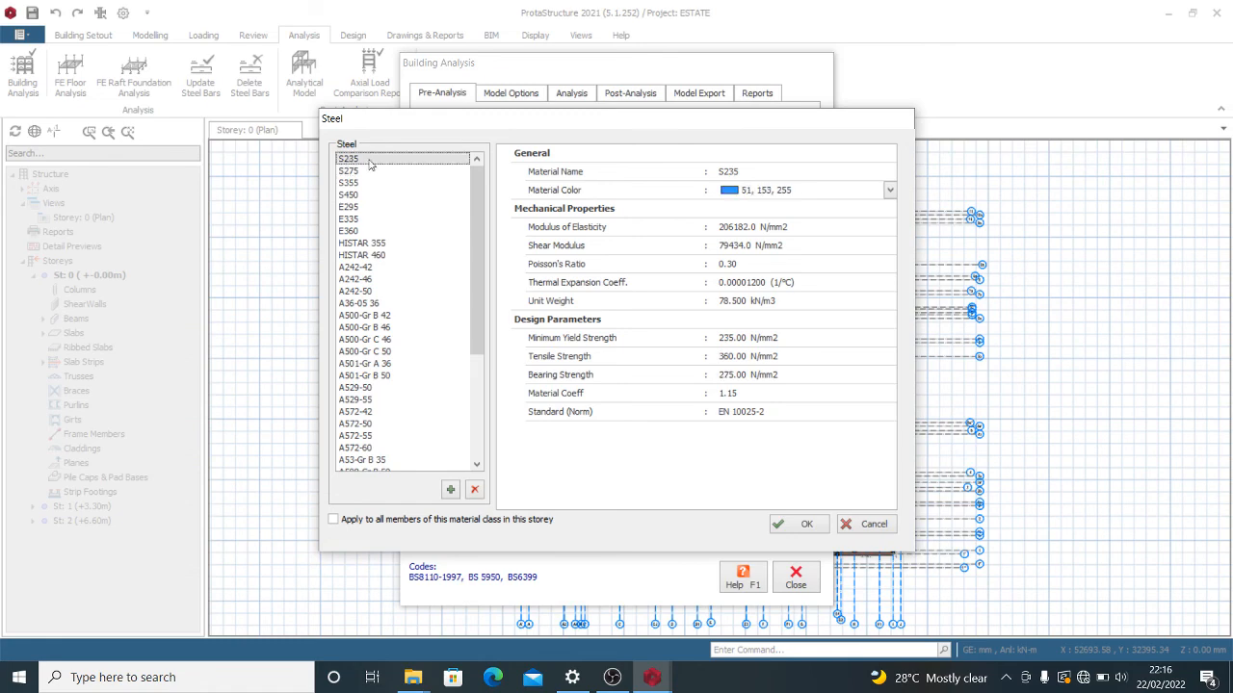
click(536, 520)
click(805, 523)
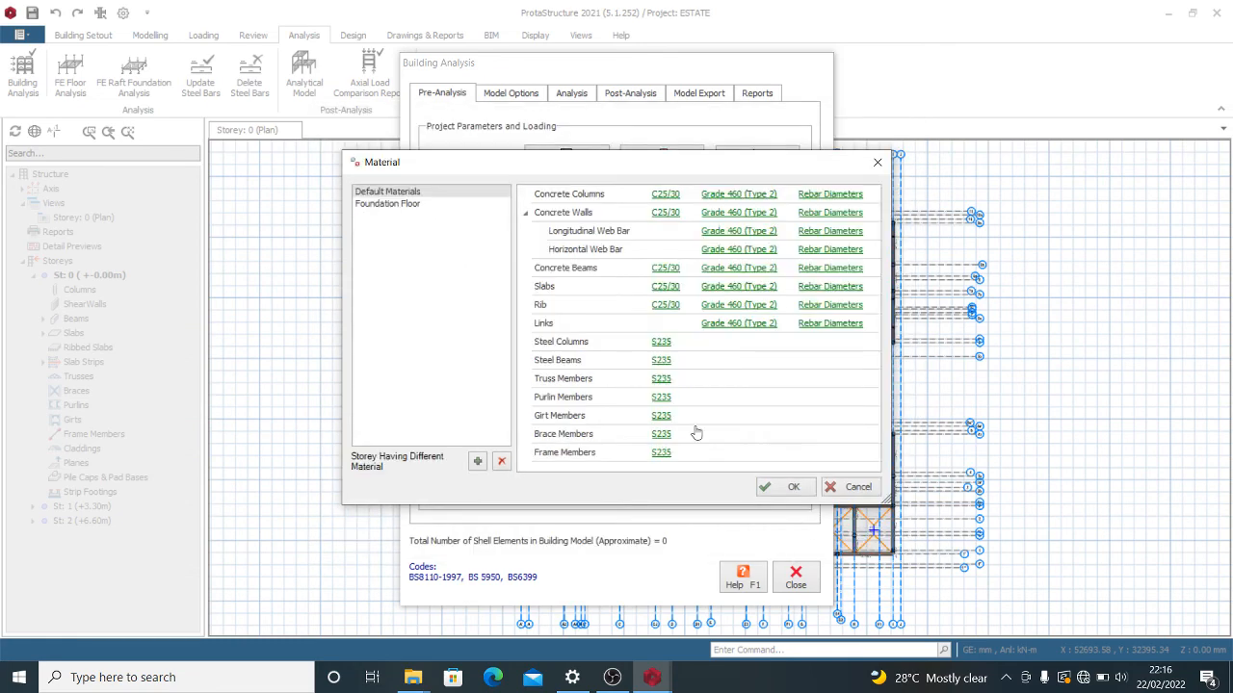
Set the default steel columns alone to grade S275 and accept the material settings.
click(664, 342)
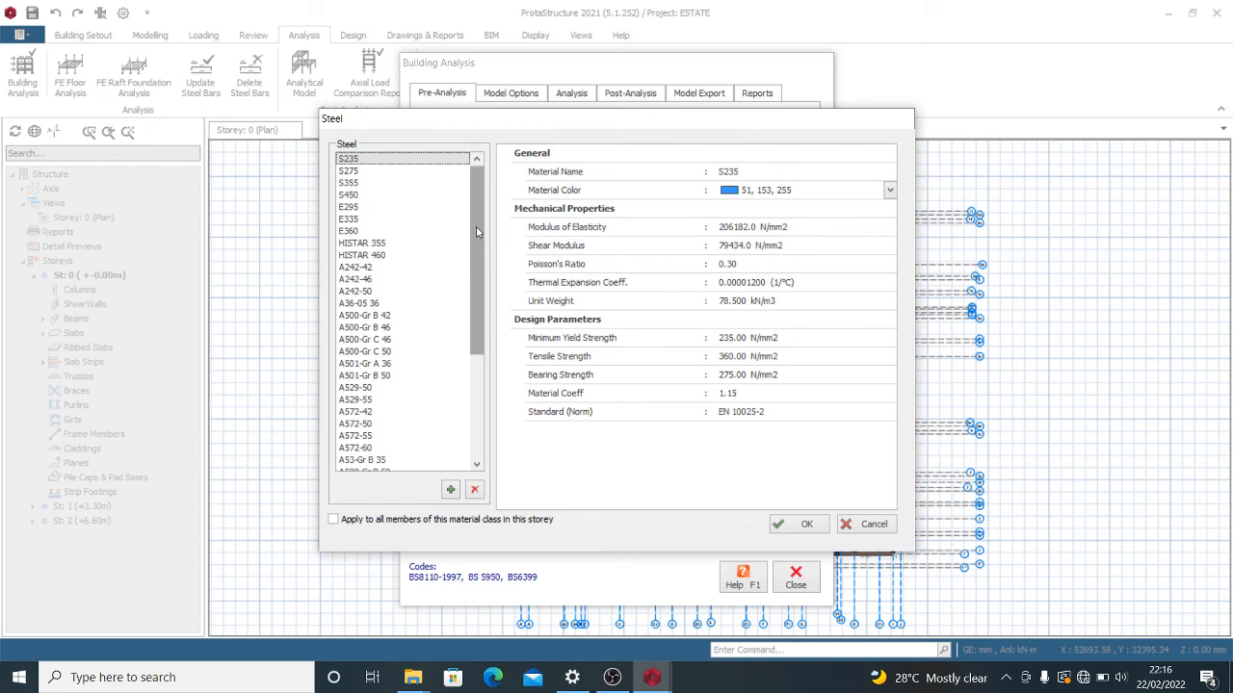
click(380, 170)
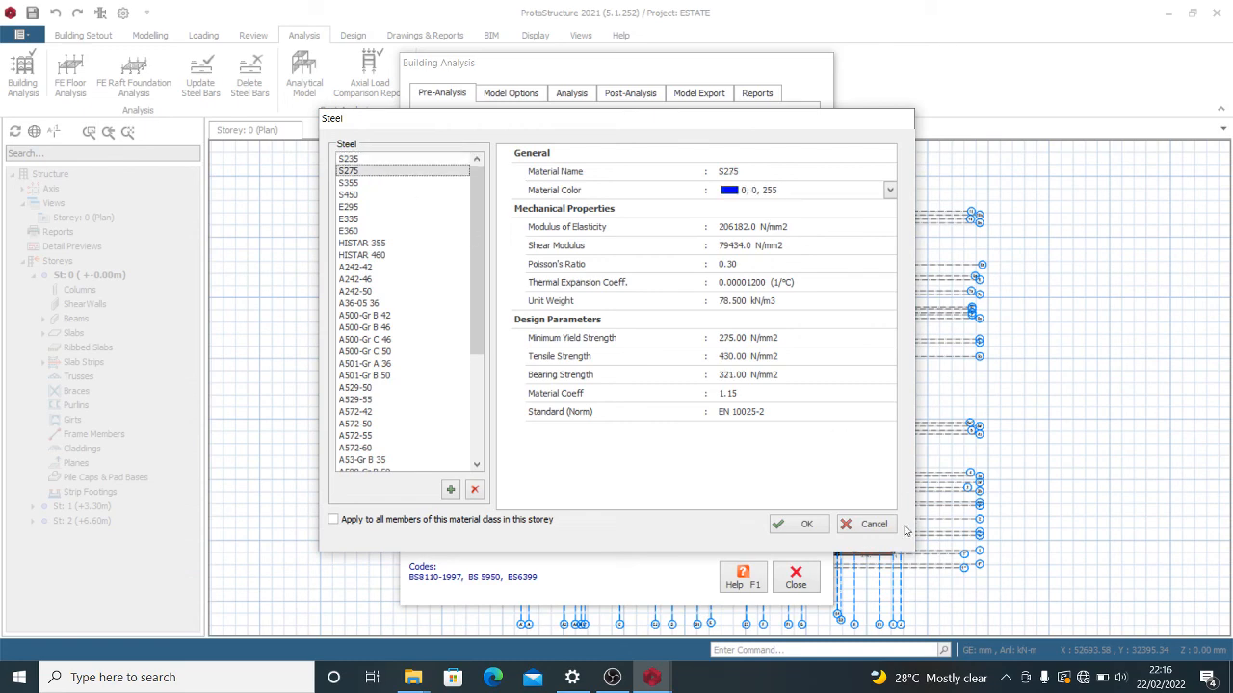
click(814, 526)
click(793, 488)
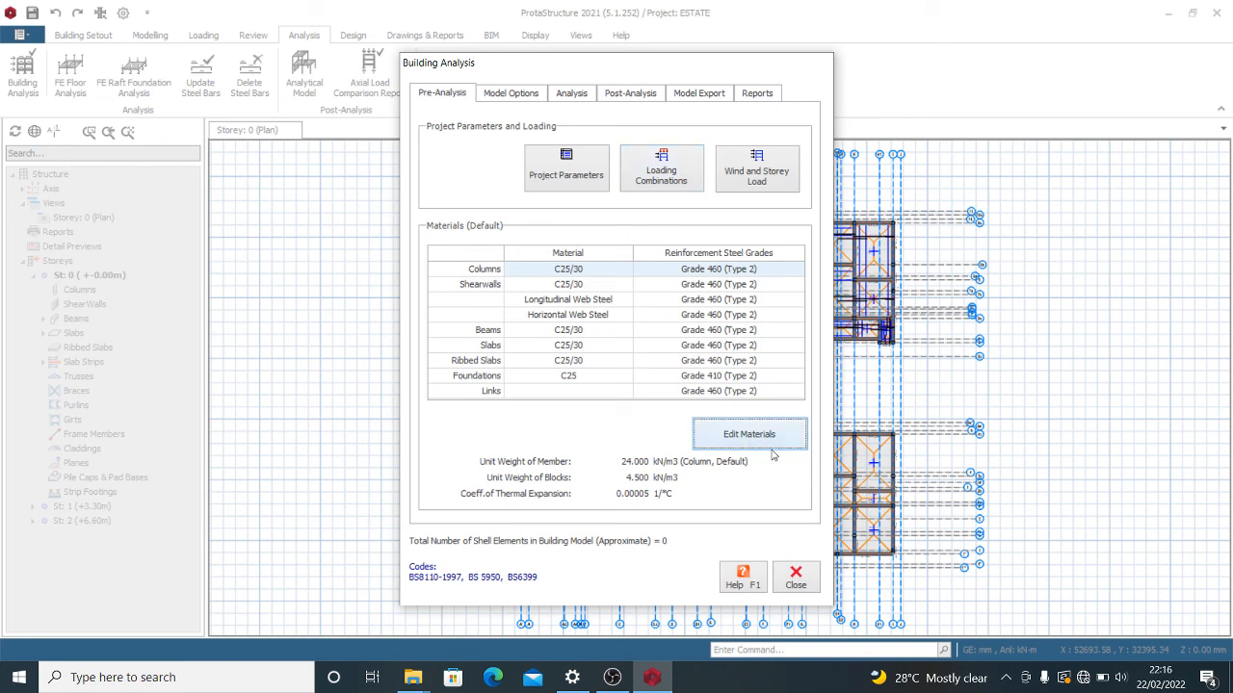
Check the building analysis options and reopen the default materials for editing.
click(567, 98)
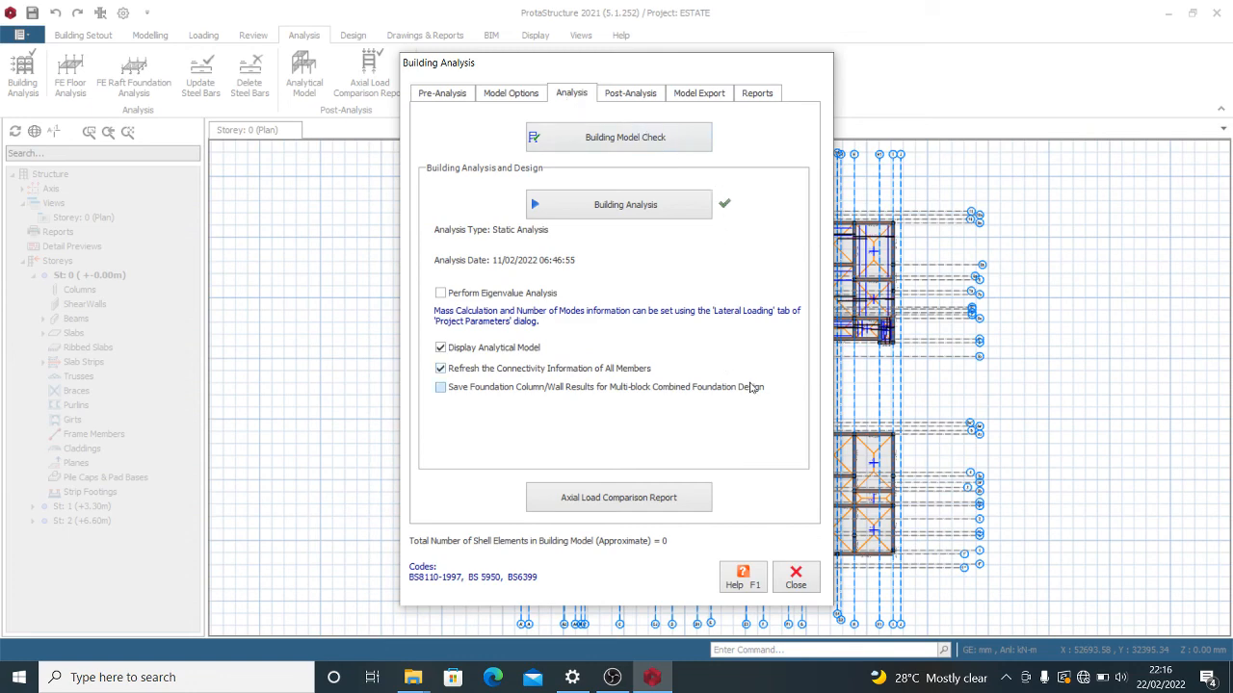
click(449, 96)
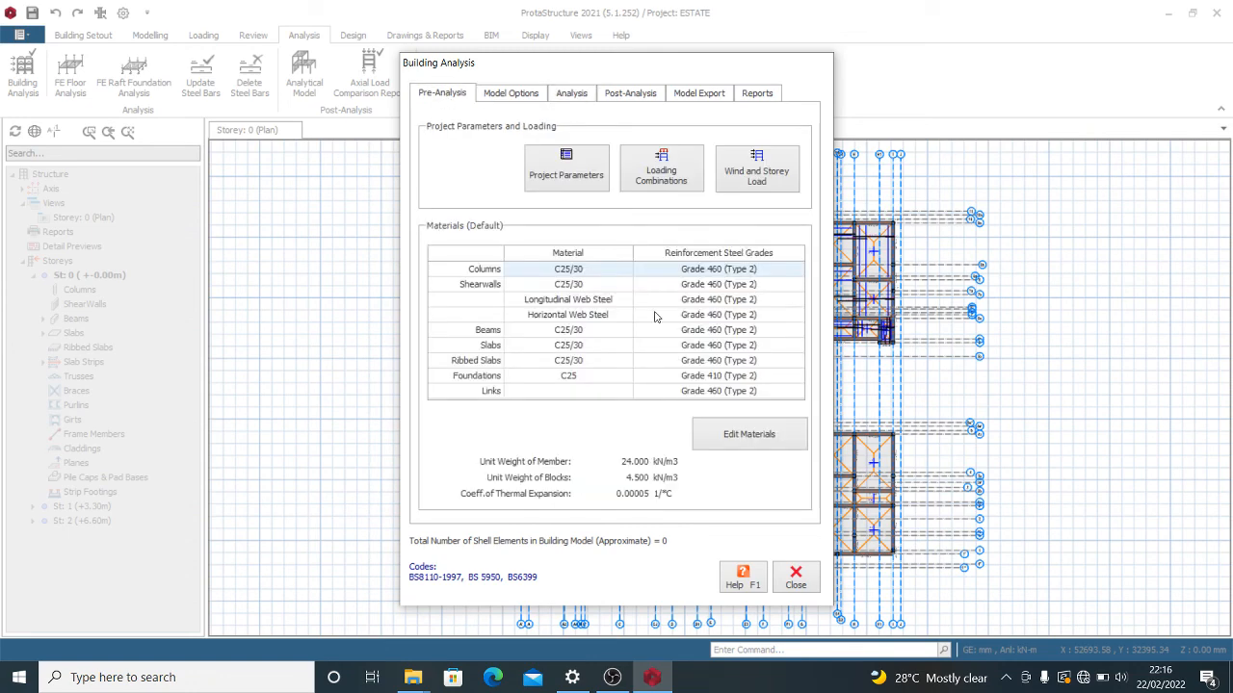
click(768, 439)
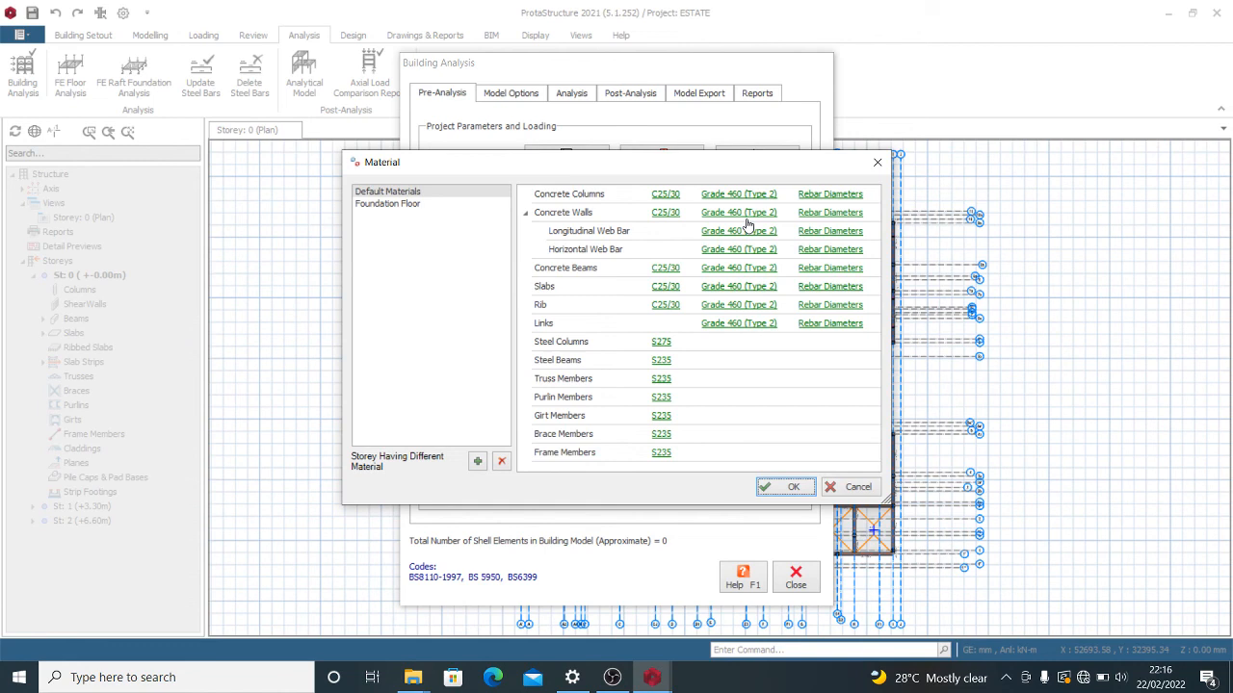